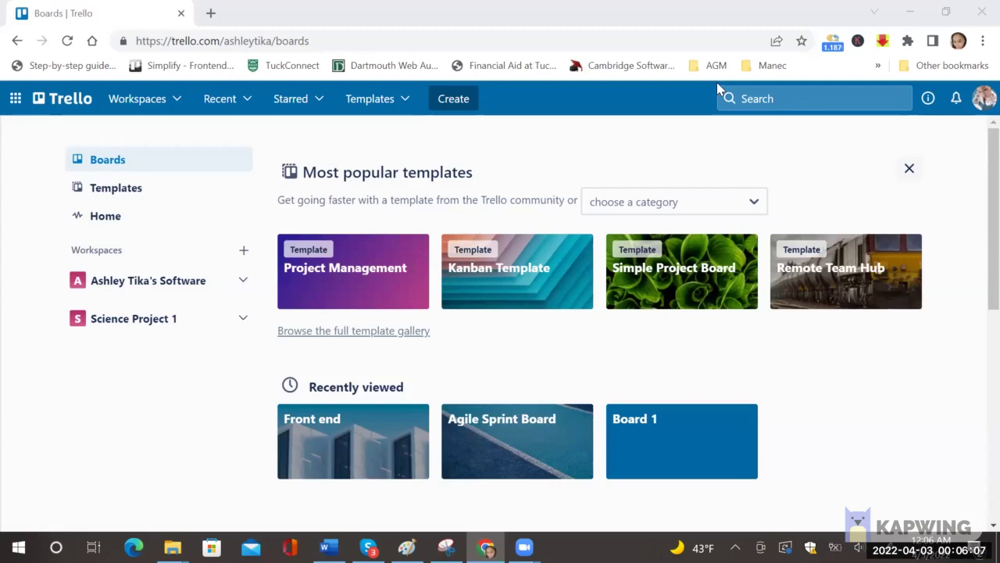
- Start a new board and title it "Lemon box board"
click(463, 111)
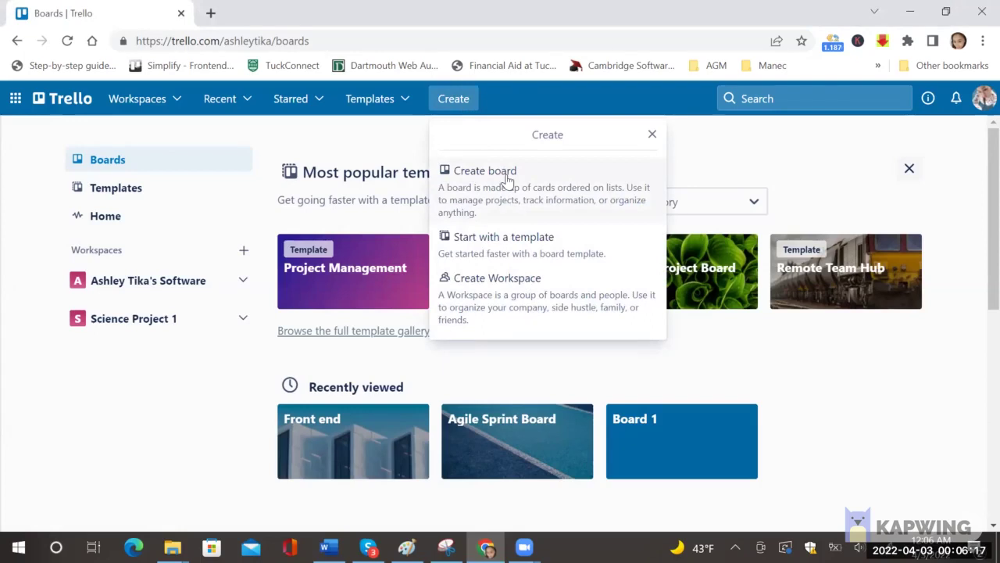
click(507, 179)
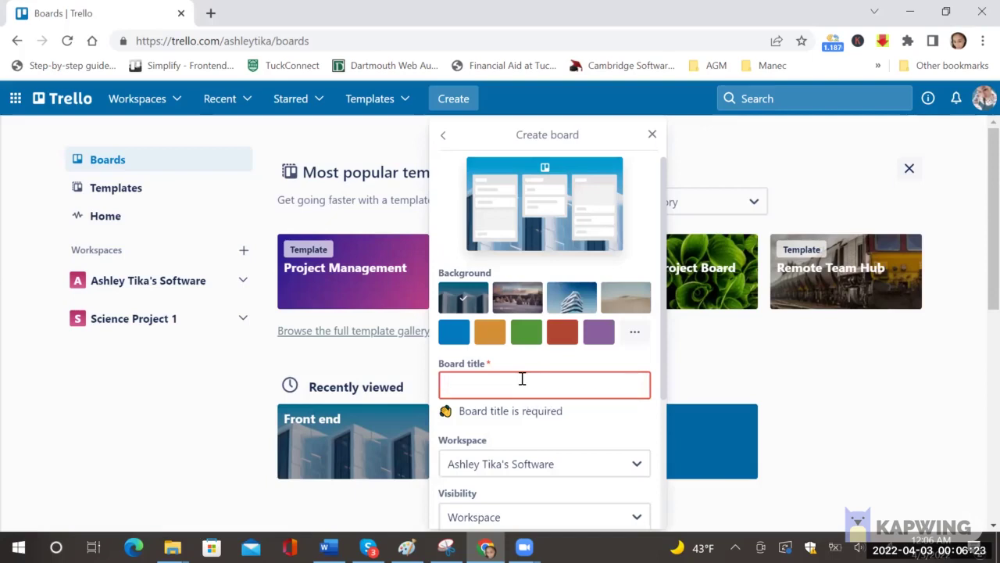
text(Lemon box )
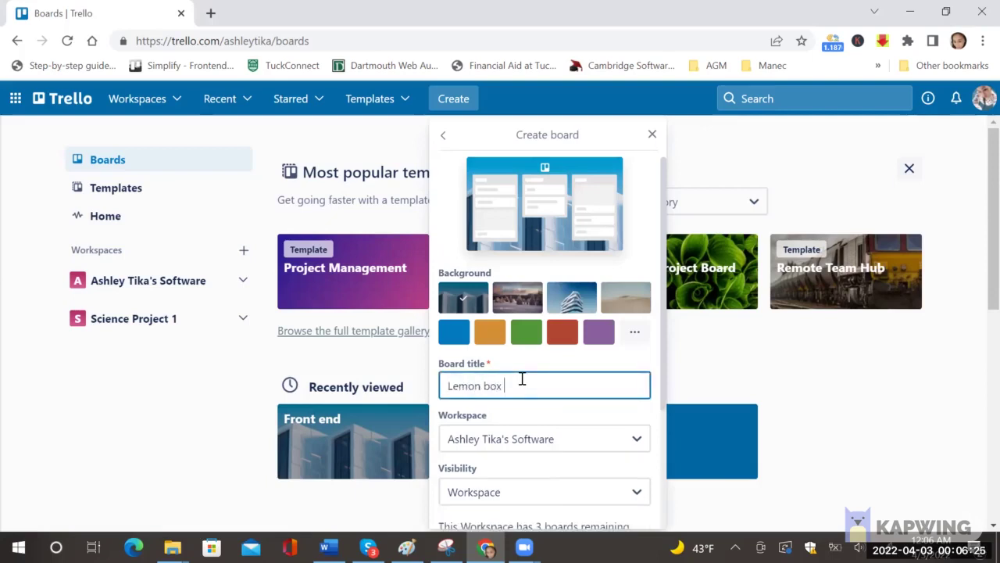
text(board)
- Set the new board's visibility to Workspace
scroll(522, 379, down, 1)
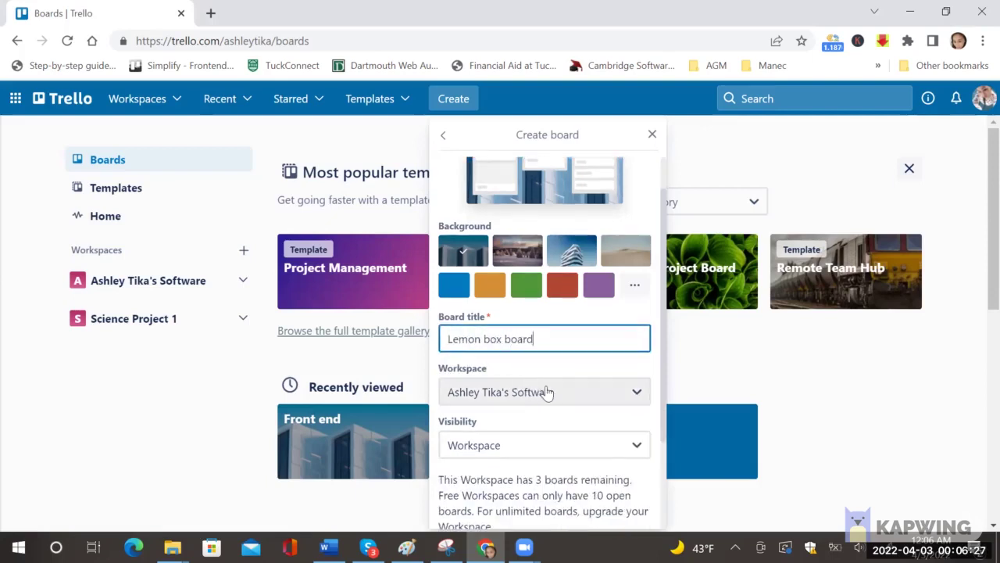
scroll(539, 428, down, 1)
click(528, 428)
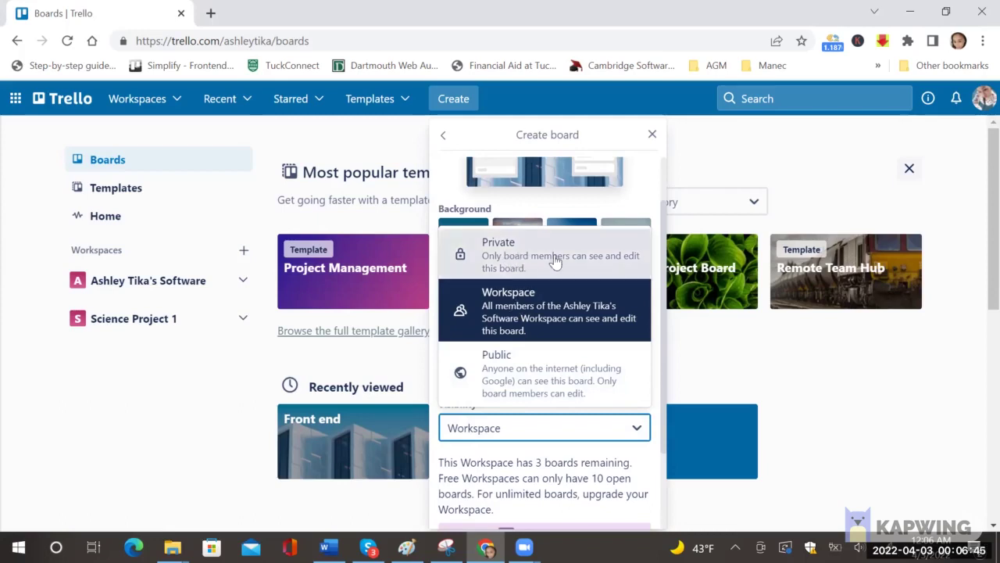
click(518, 305)
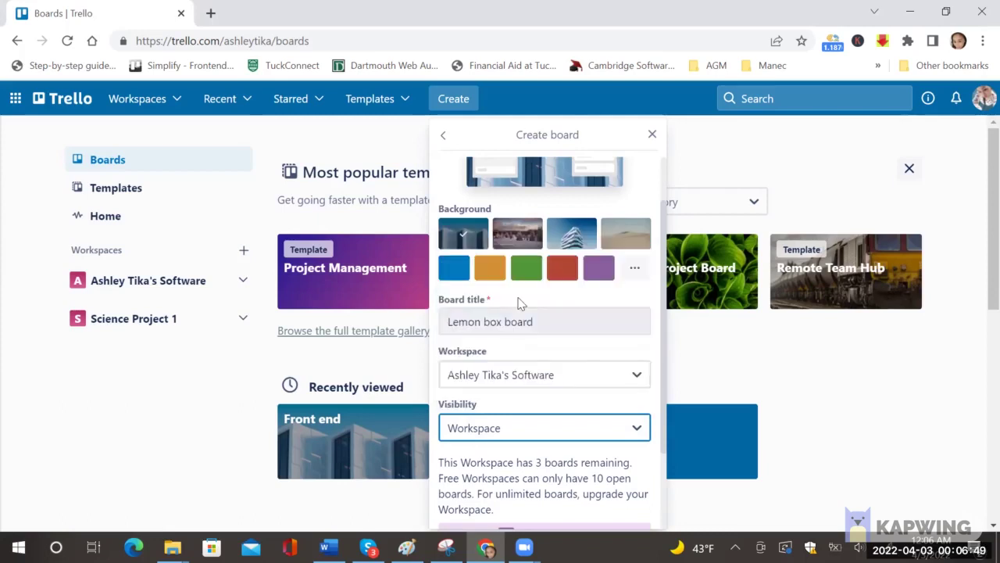
- Choose the snowy forest photo as the background and create the board
scroll(518, 305, up, 1)
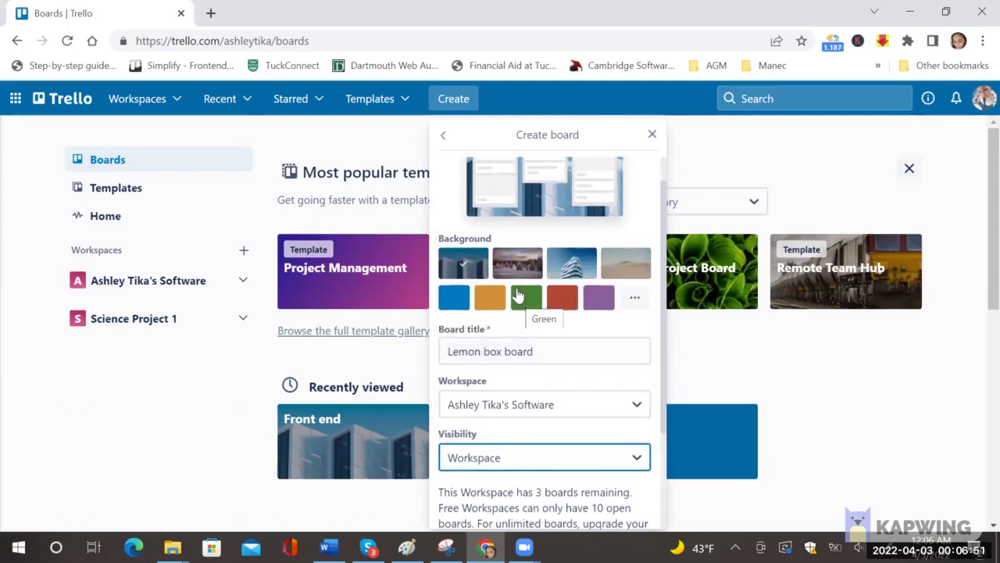
click(517, 271)
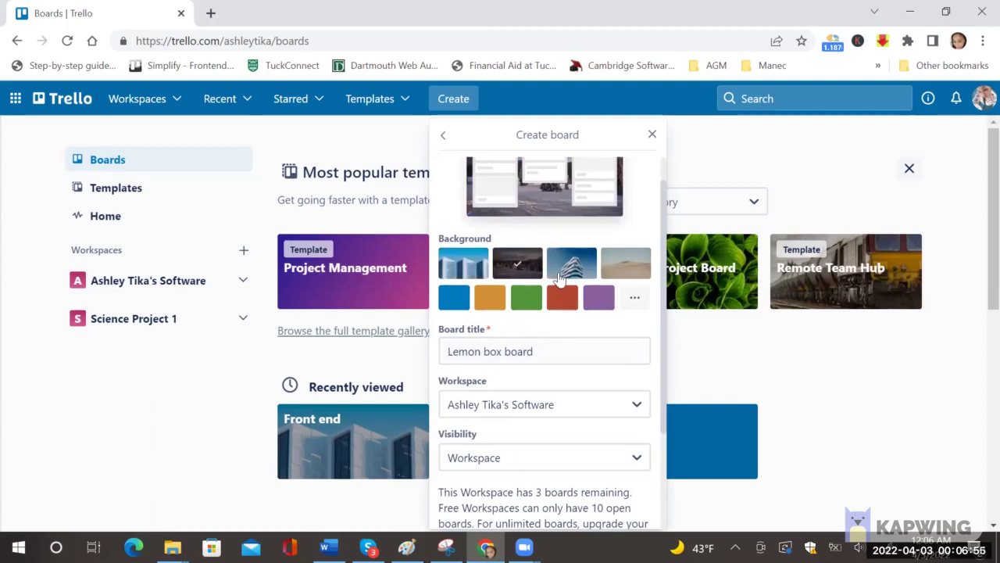
scroll(525, 322, down, 1)
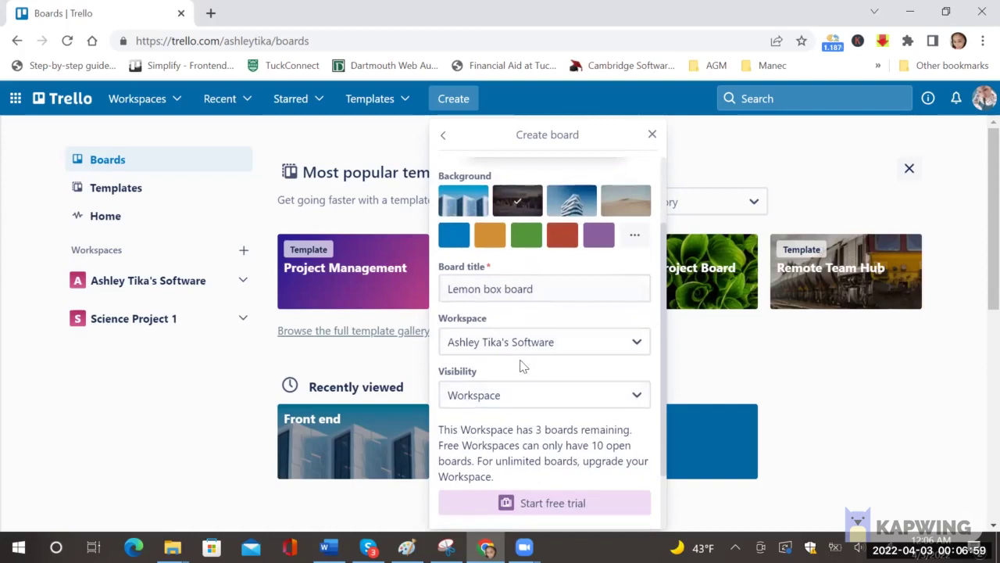
scroll(524, 364, down, 1)
click(531, 471)
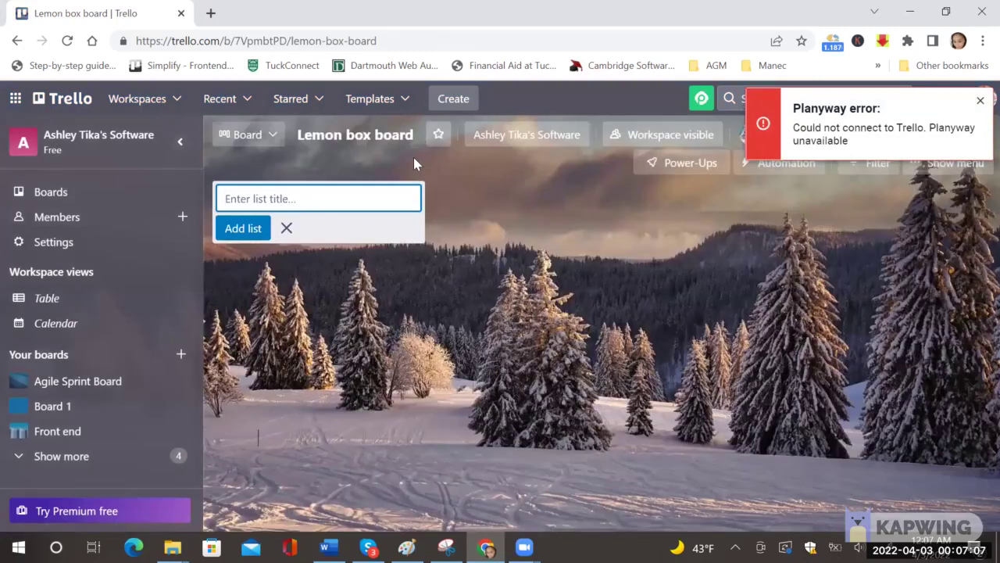
- Add a first list titled "Backlog" to the board
text(BAck)
key(BackSpace)
key(BackSpace)
key(BackSpace)
text(acklog)
key(Return)
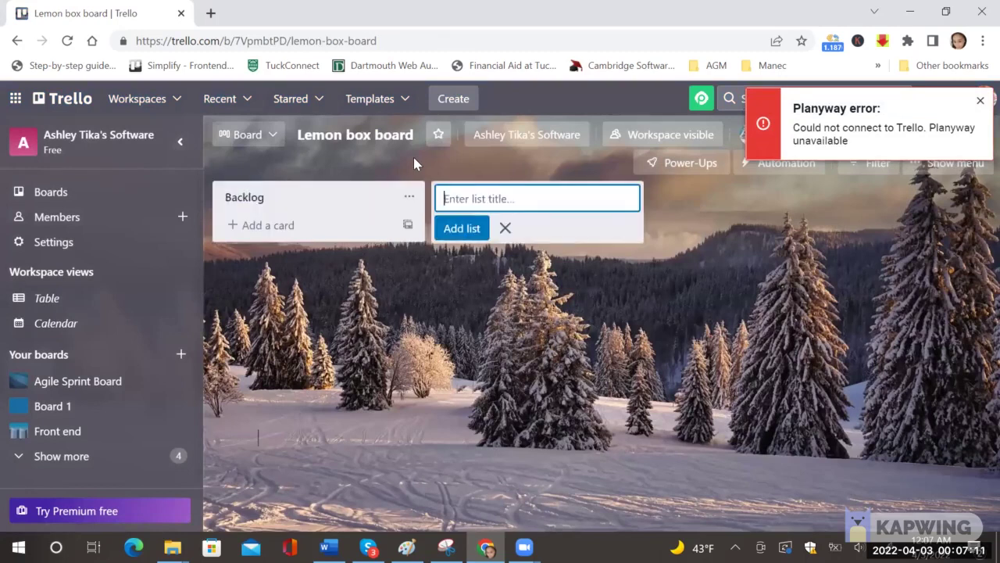
- Add two more lists titled "Current Sprint" and "In Progress"
text(Current Sprint)
key(Return)
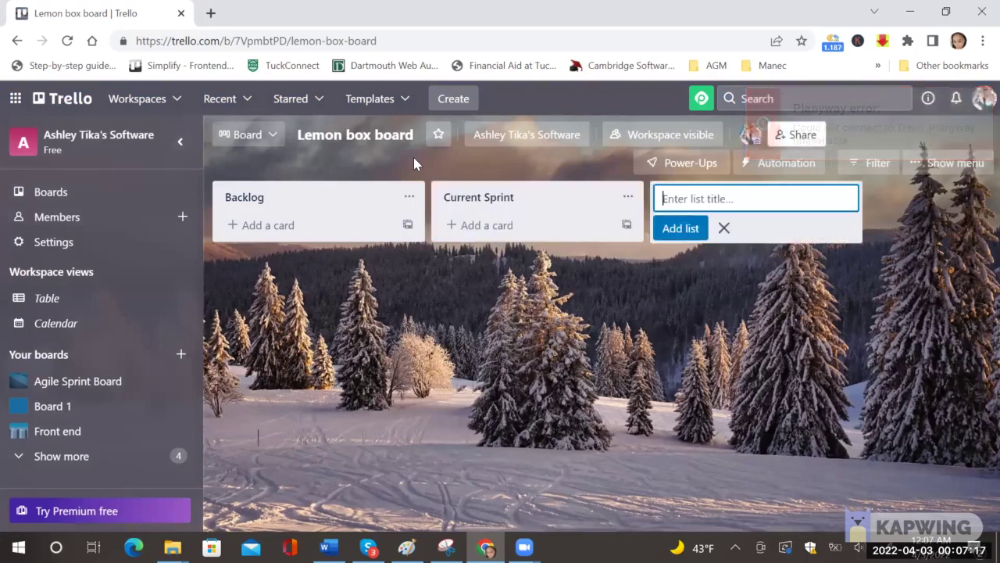
text(In Pr)
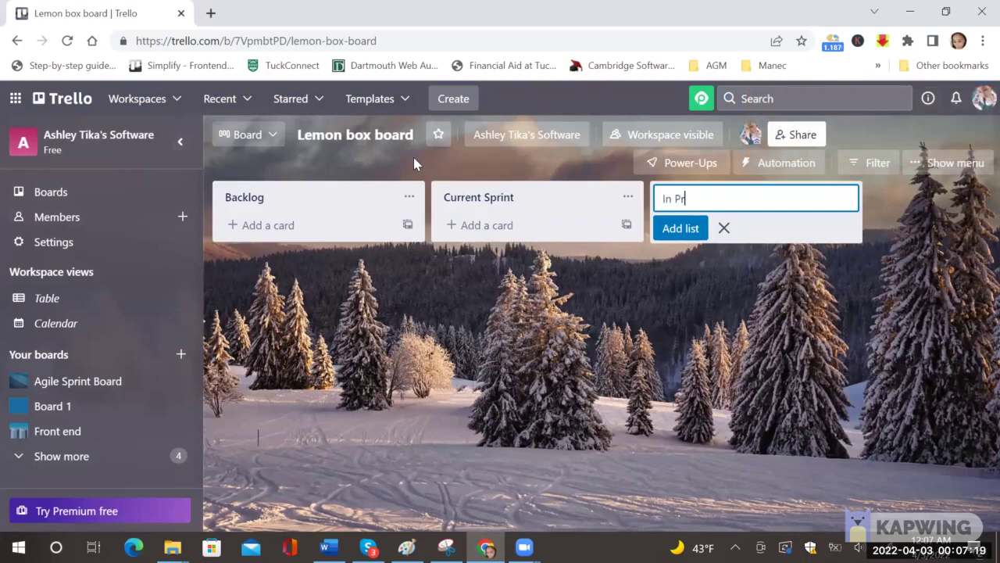
text(ogress)
key(Return)
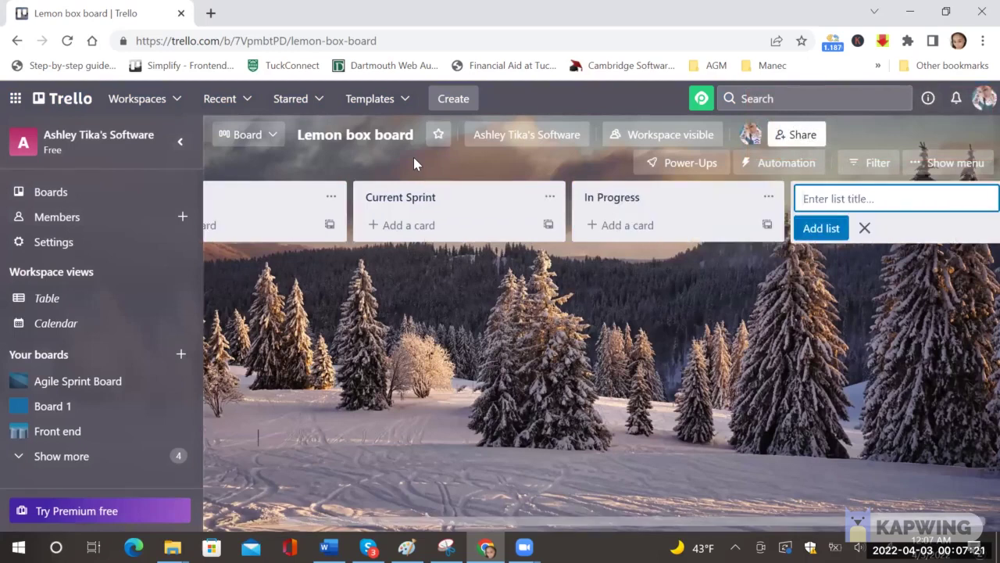
- Add the lists "Ready for testing" and "Completed", and end list entry
text(Ready for testing)
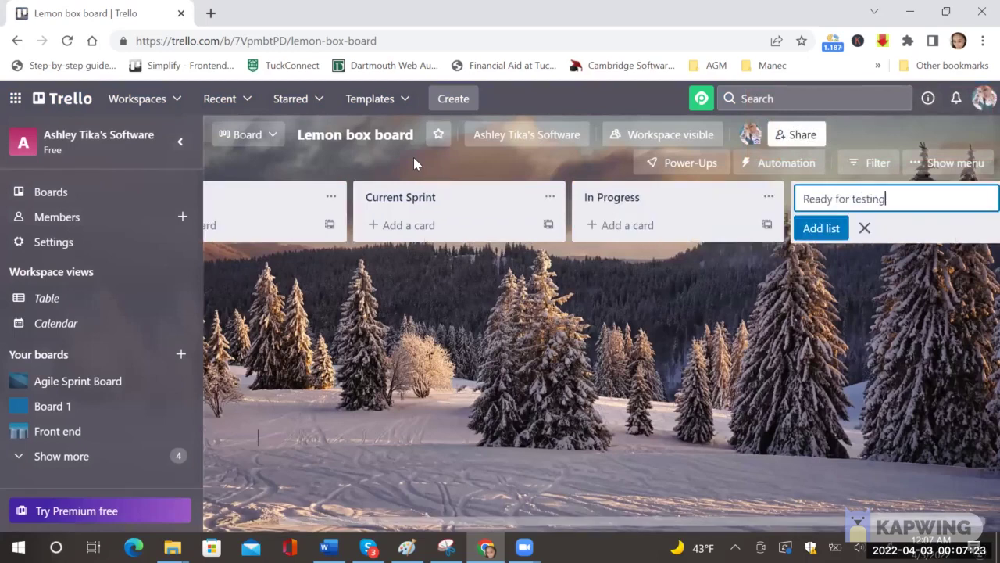
key(Return)
text(Completed)
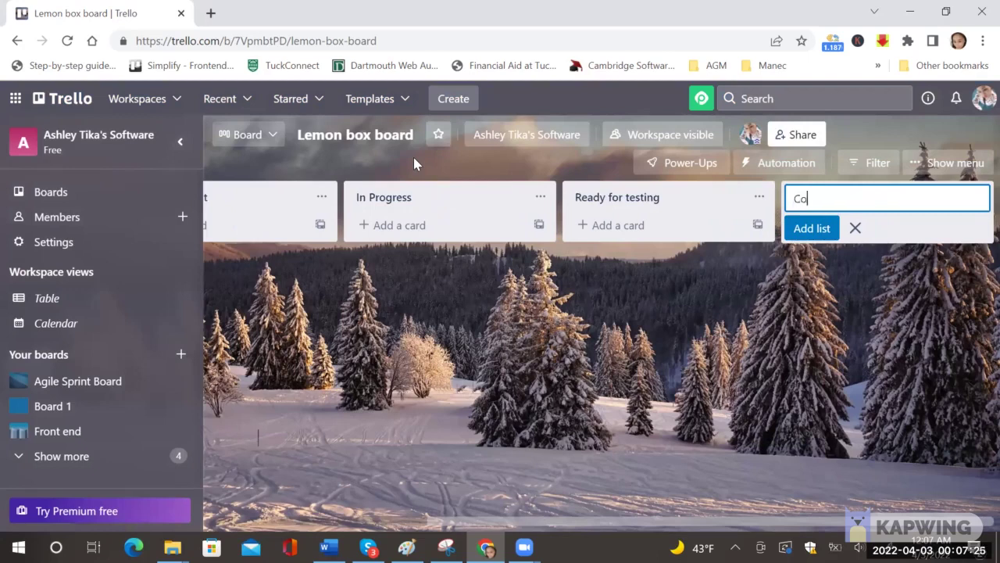
key(Return)
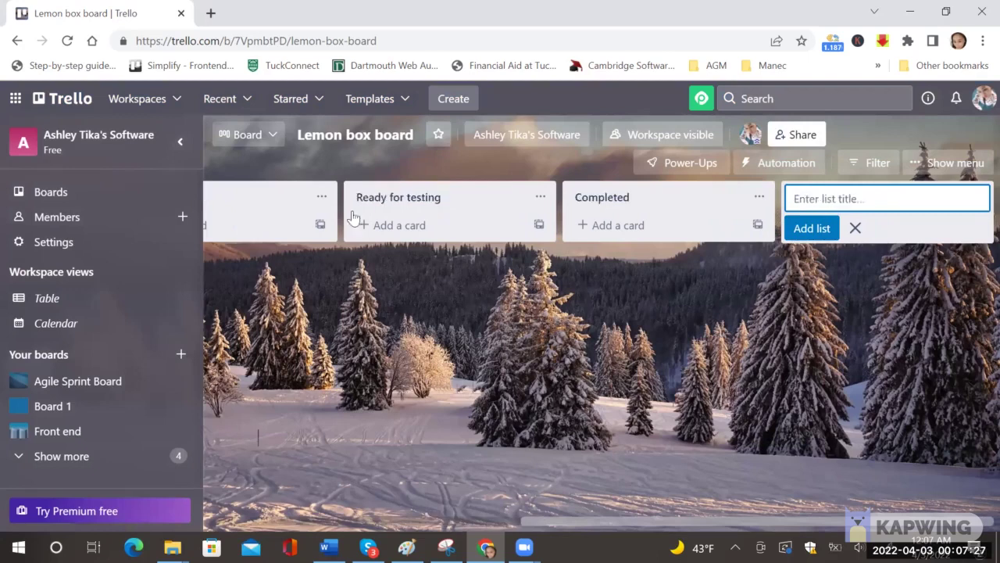
click(362, 280)
- Add a card titled "Develop a search bar" to the Backlog list
scroll(362, 280, left, 5)
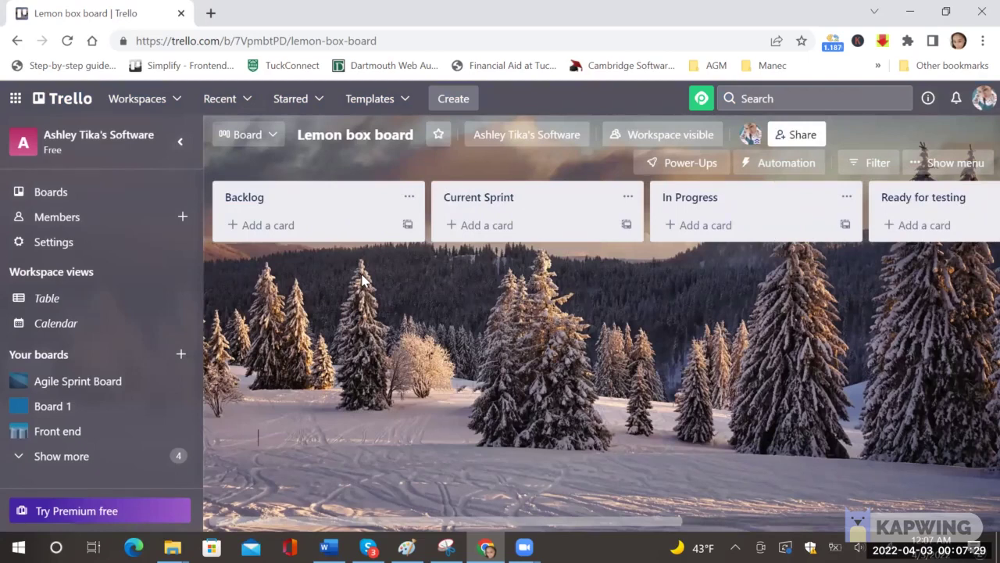
click(333, 225)
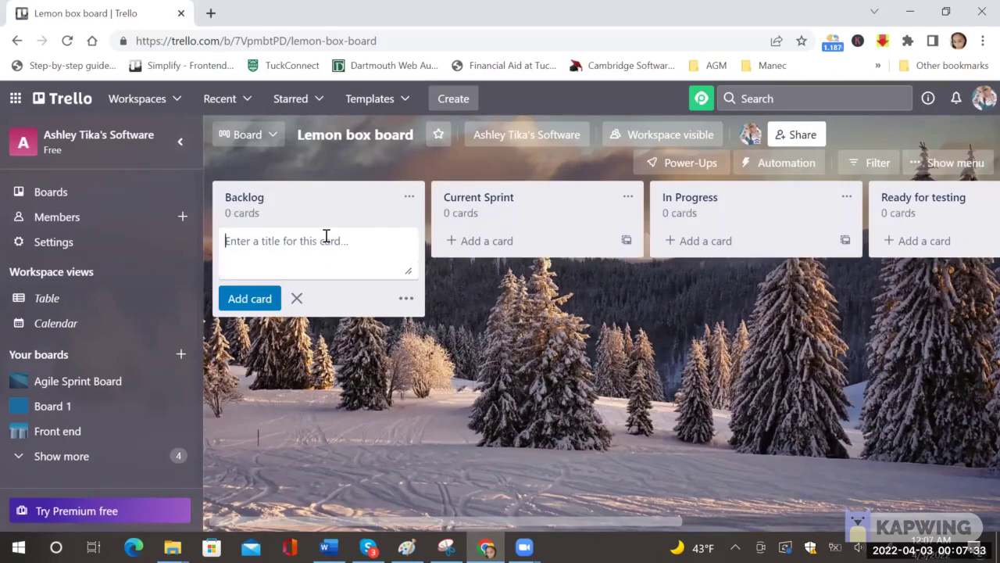
text(Develop a)
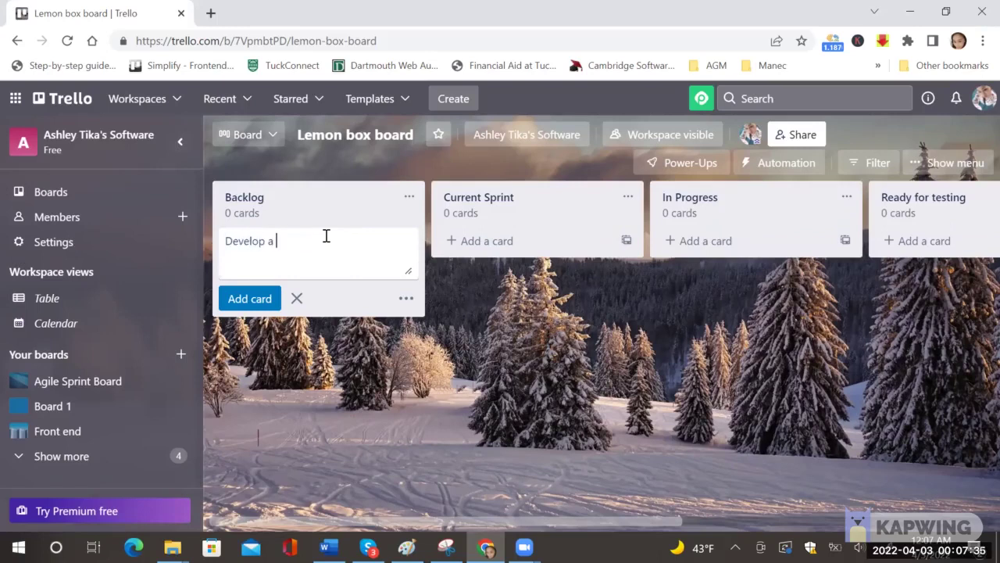
text( search)
key(BackSpace)
key(BackSpace)
key(BackSpace)
text(arch bar)
key(Return)
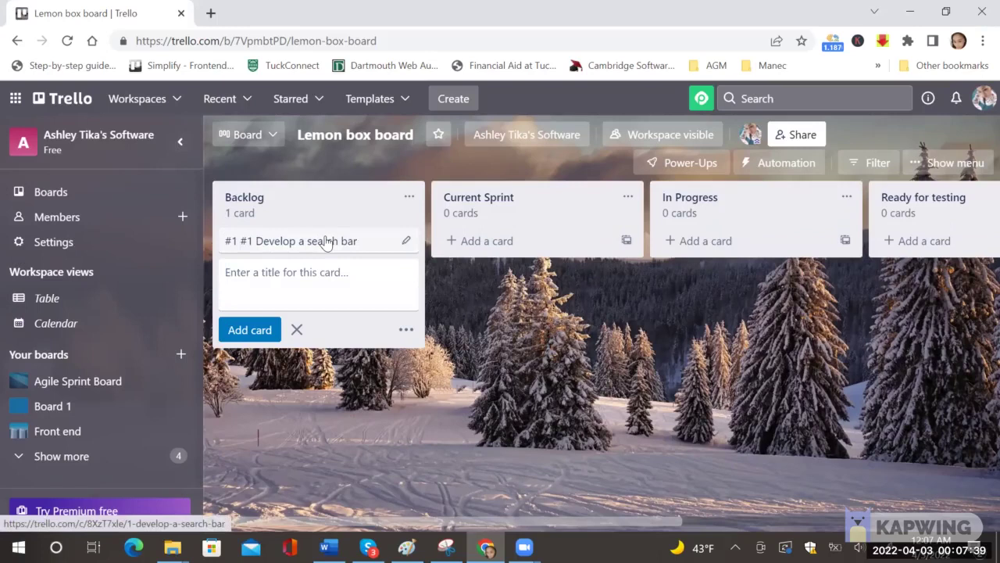
- Add a second Backlog card titled "Develop filtering" and end card entry
text(Devel)
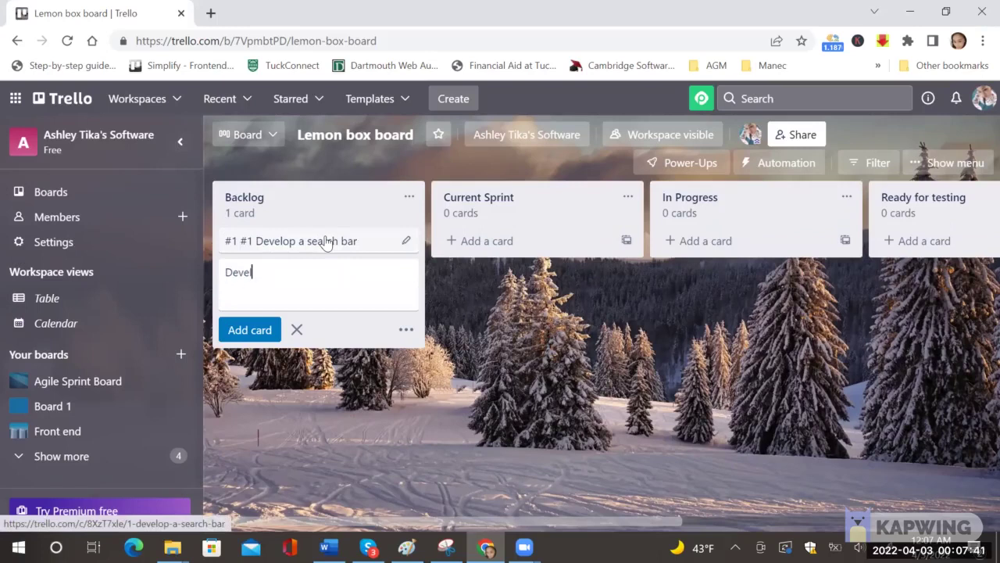
text(op filtering)
key(Return)
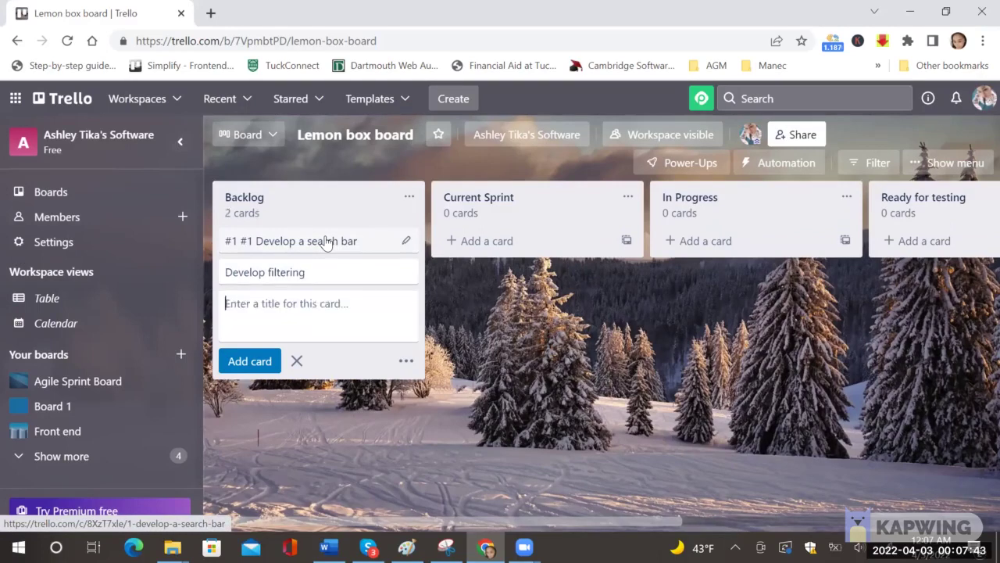
click(455, 295)
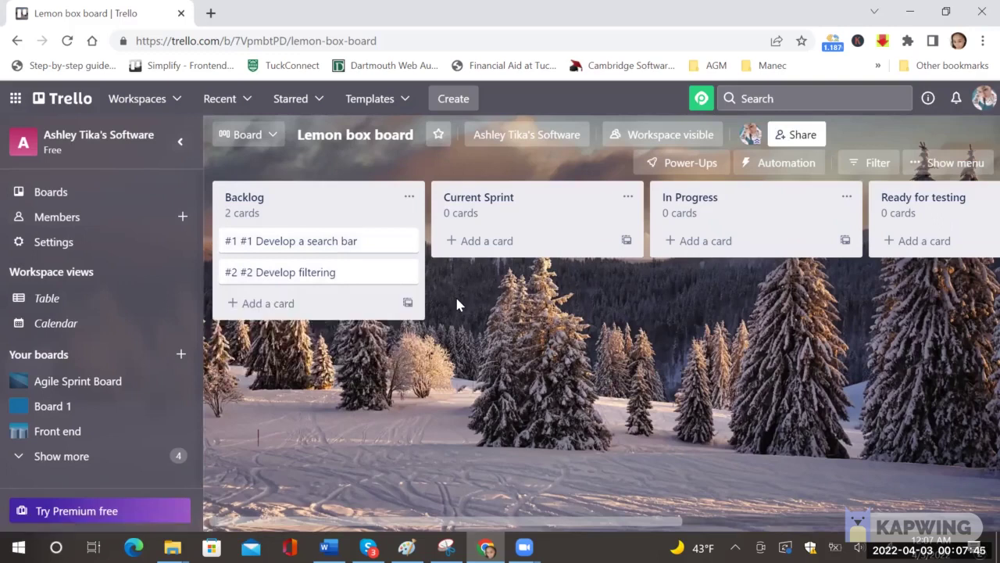
- Give the "Develop a search bar" card the description "1. Should search entire database" and save it
click(349, 247)
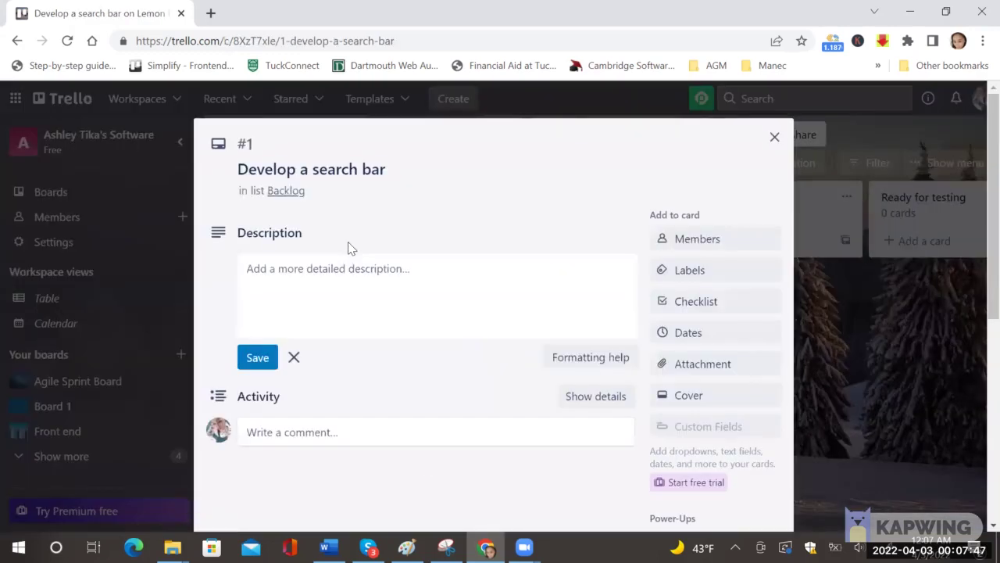
click(342, 271)
text(1. S)
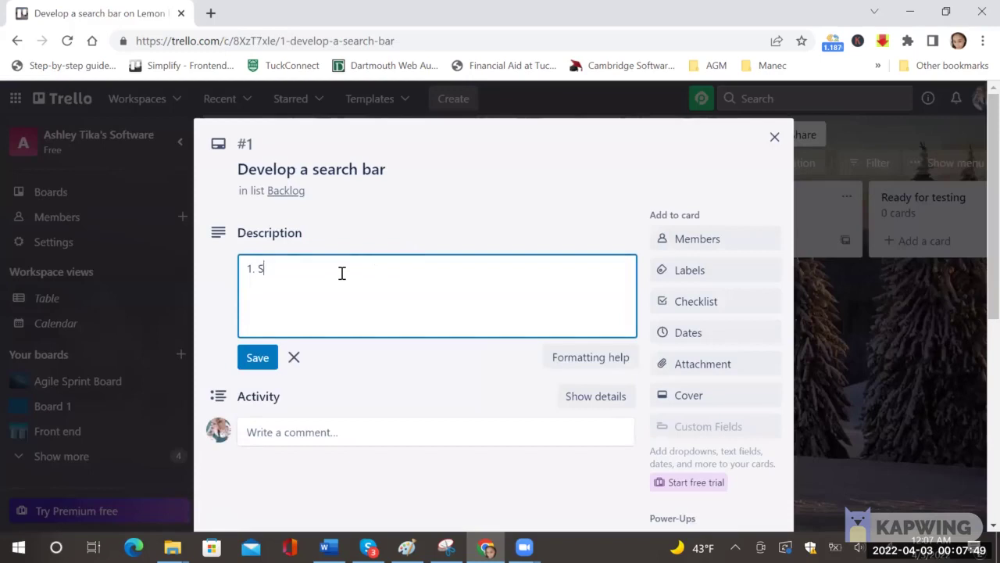
text(hould search entire database)
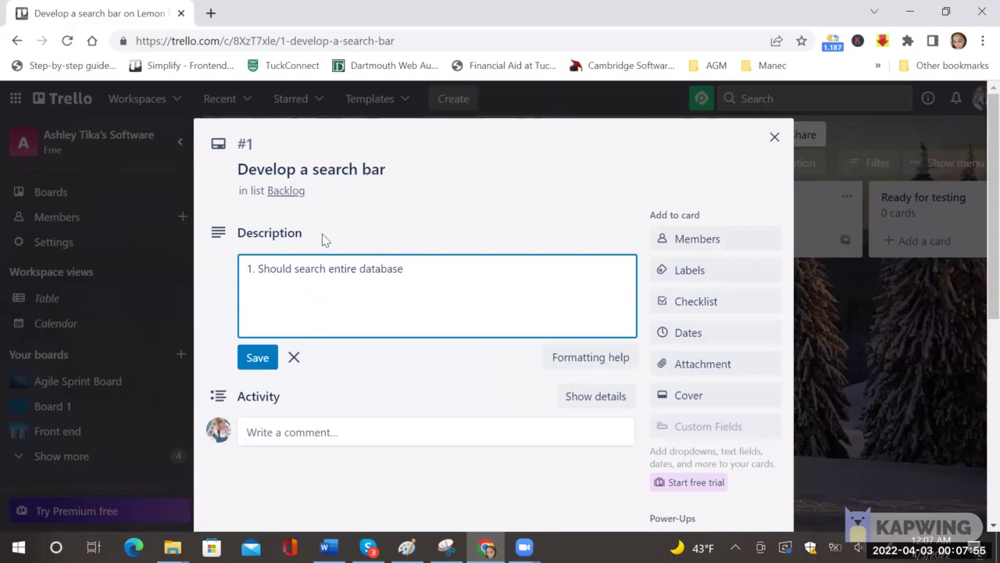
click(260, 361)
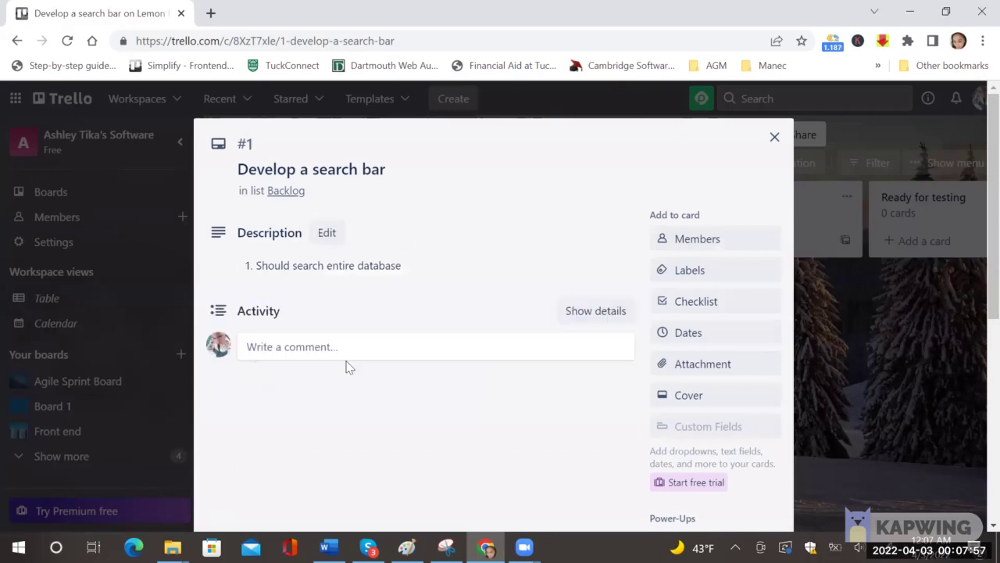
scroll(461, 409, down, 1)
scroll(462, 409, up, 1)
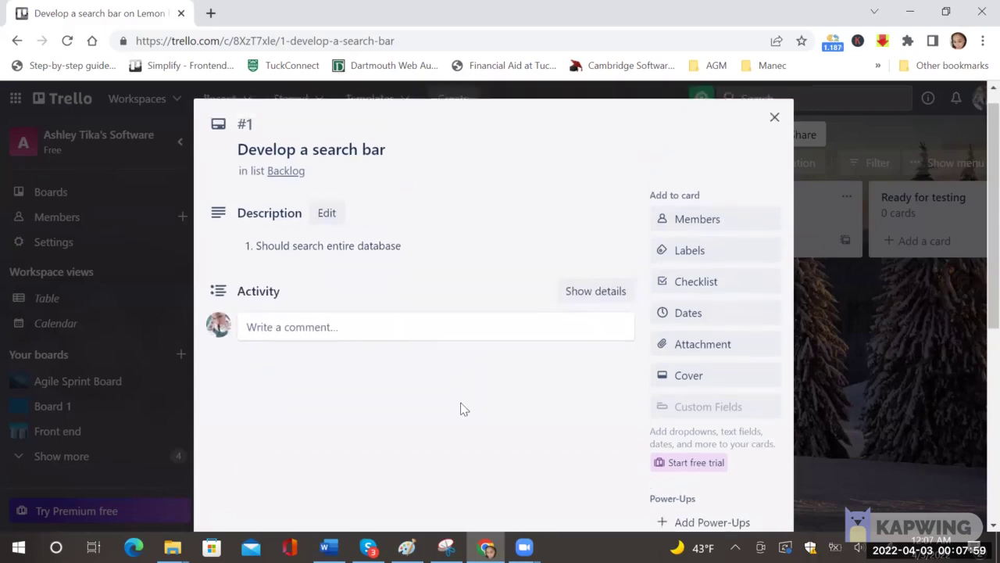
click(708, 345)
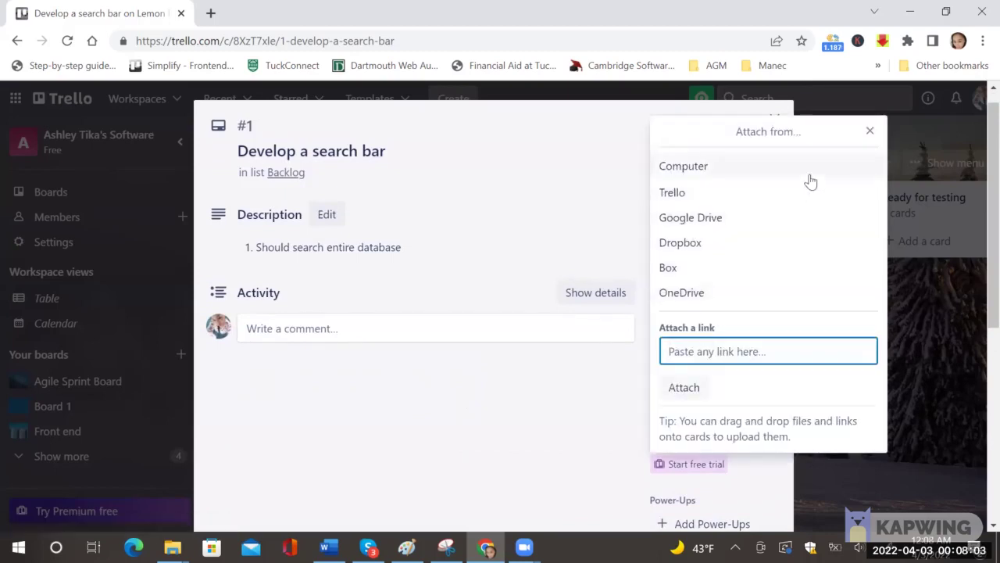
click(869, 131)
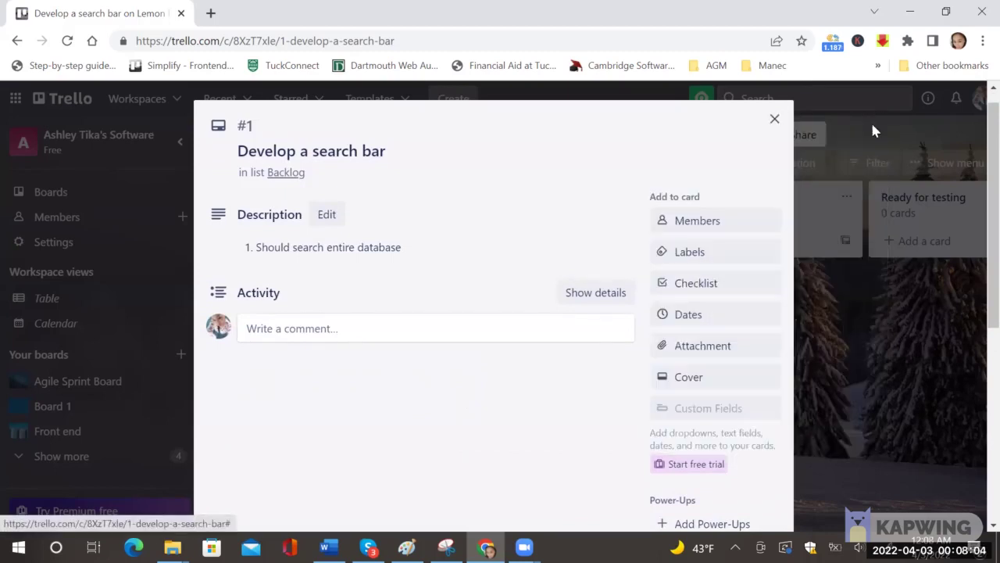
- Assign the listed board member to the "Develop a search bar" card
click(698, 222)
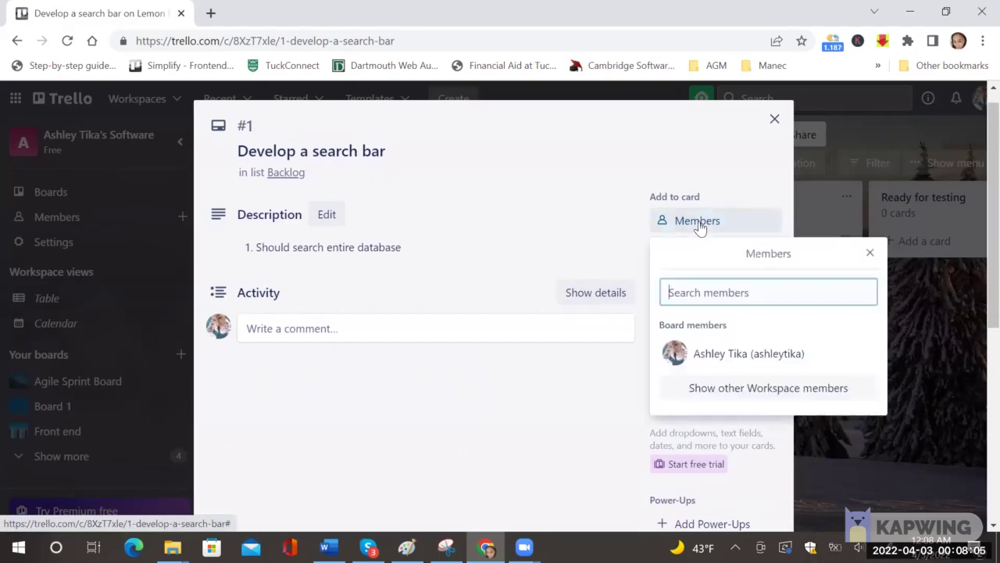
click(750, 353)
click(604, 306)
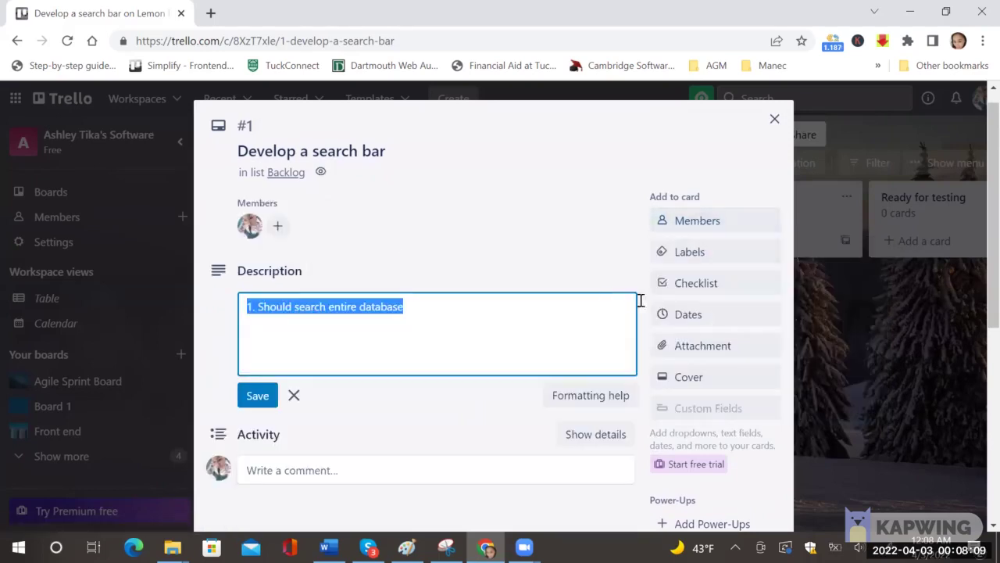
- Set the "Develop a search bar" card's start date to 04/11/2022 and due date to 04/15/2022, and save the dates
click(688, 317)
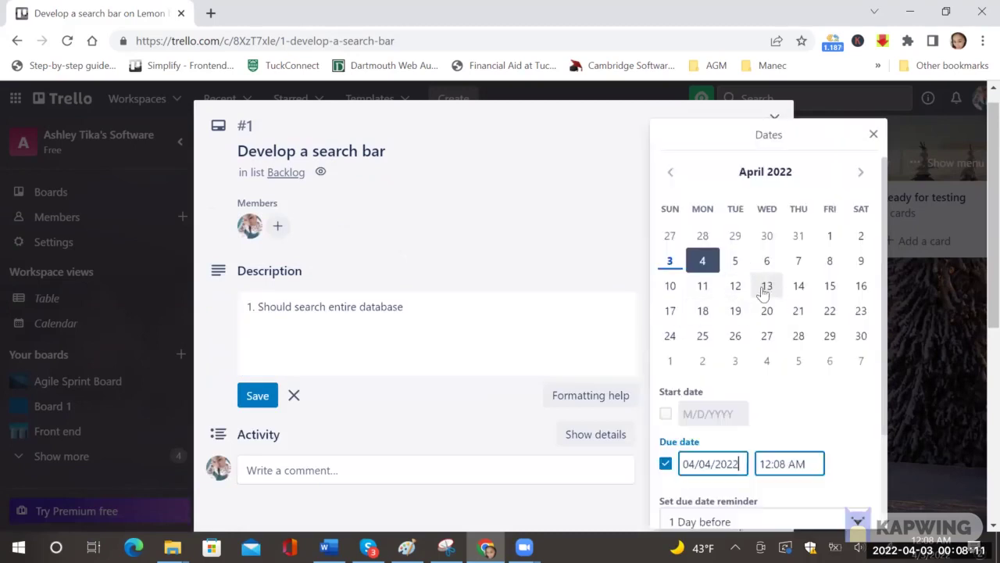
click(832, 288)
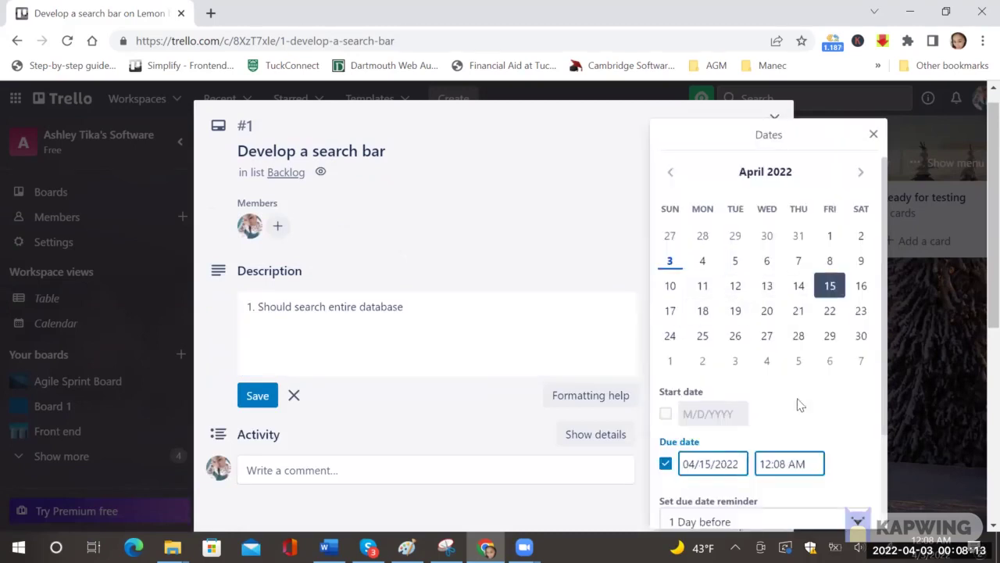
scroll(793, 396, down, 1)
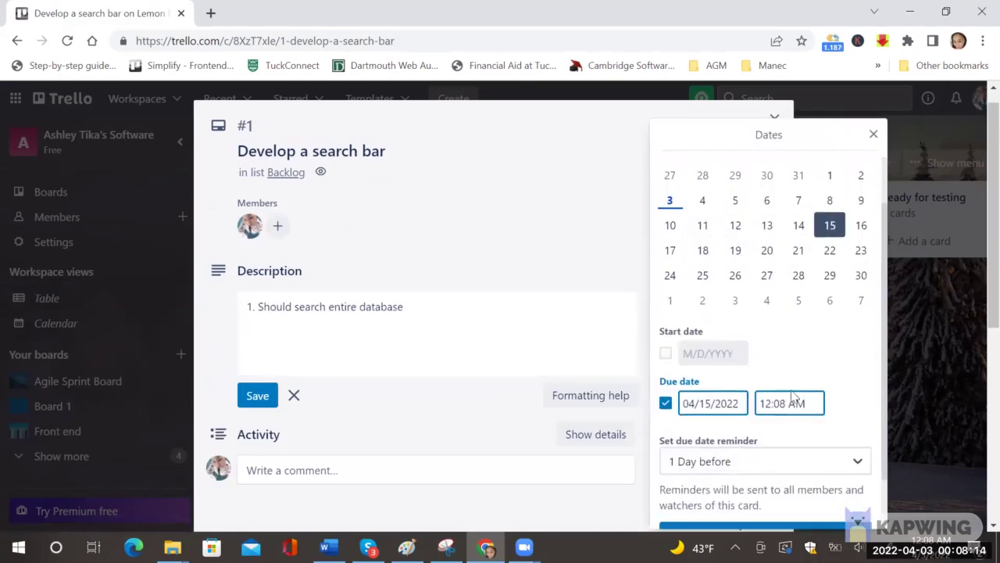
click(665, 344)
click(703, 217)
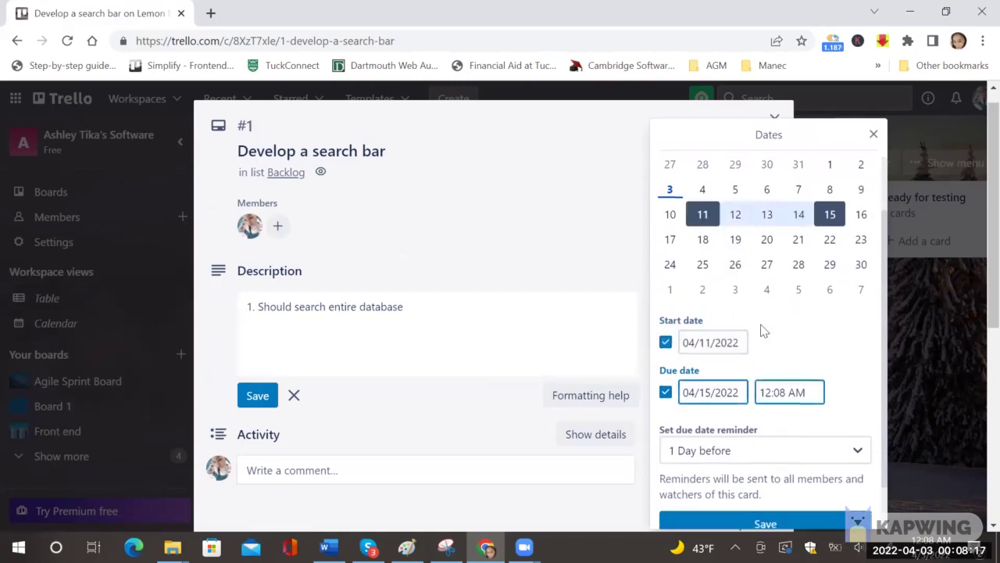
scroll(759, 331, down, 1)
click(770, 470)
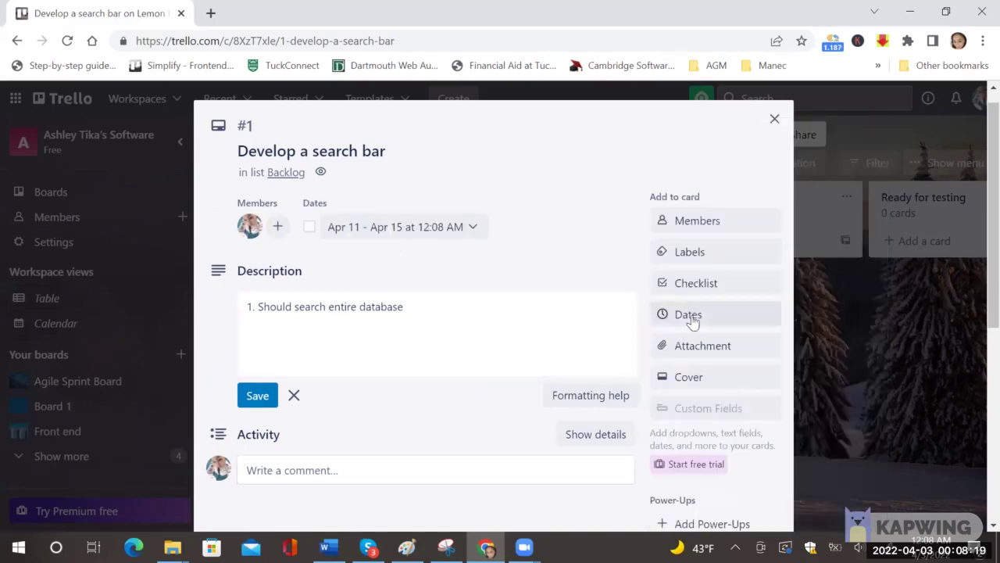
- Check the due date reminder in the card's dates, save them again and leave the description editor
click(705, 317)
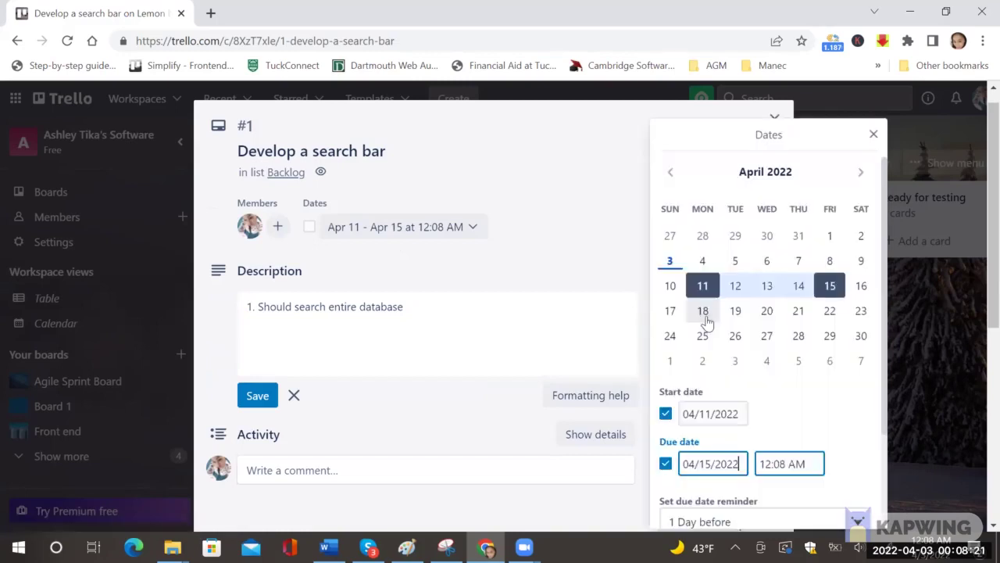
scroll(730, 357, down, 3)
scroll(734, 443, down, 1)
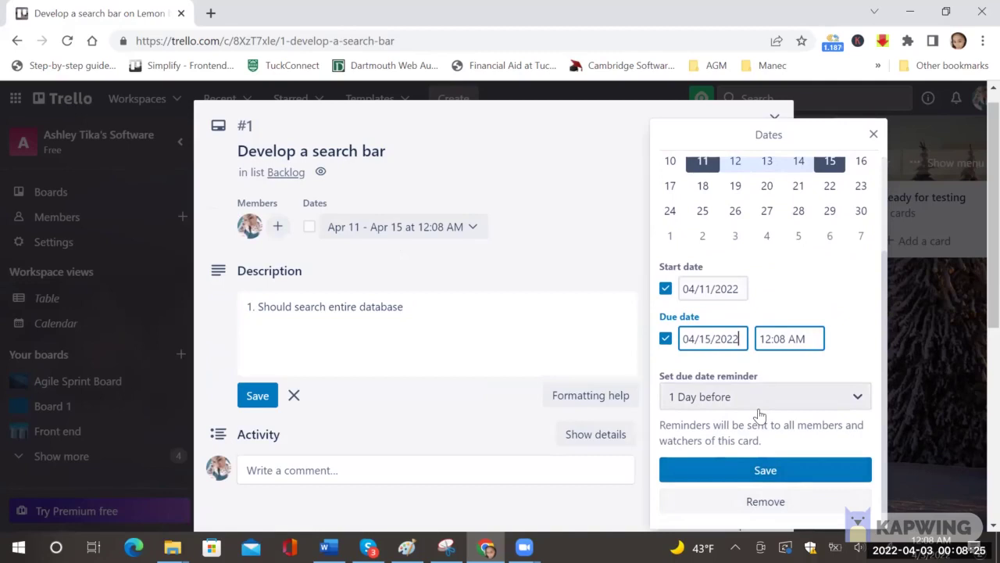
click(766, 469)
click(560, 239)
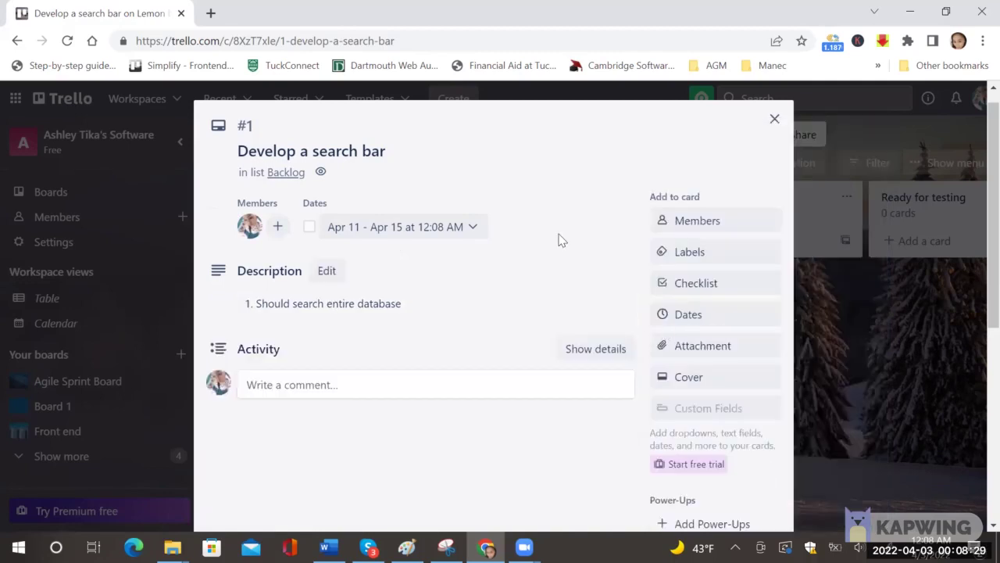
- Create a light green label named "new launch" on the "Develop a search bar" card
click(688, 257)
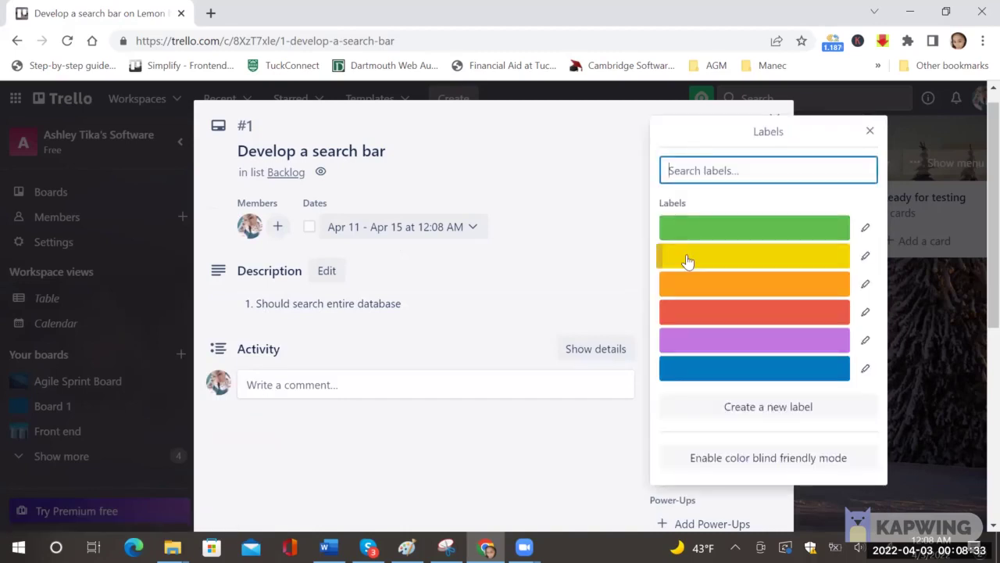
text(new lanu)
key(BackSpace)
key(BackSpace)
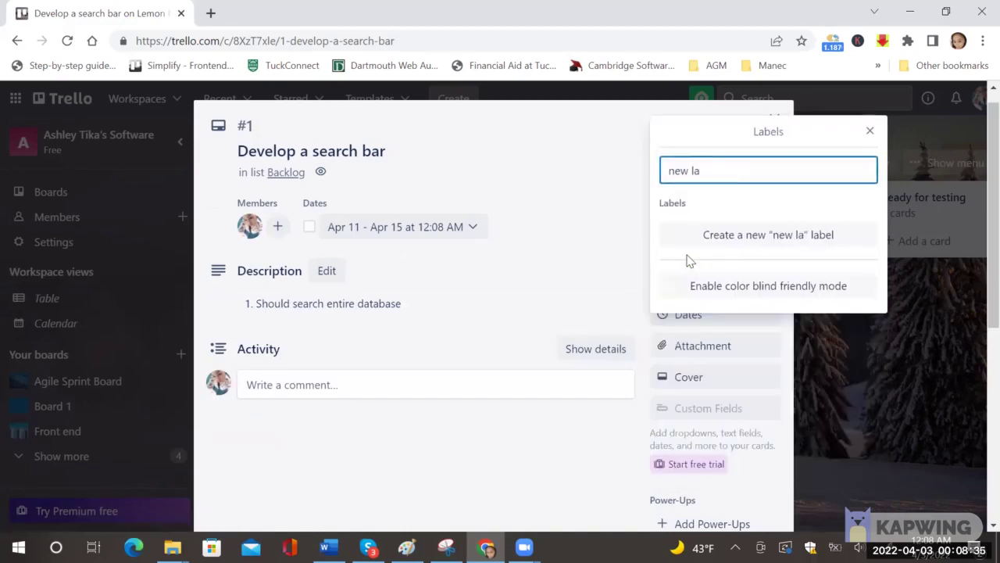
text(unch)
click(690, 235)
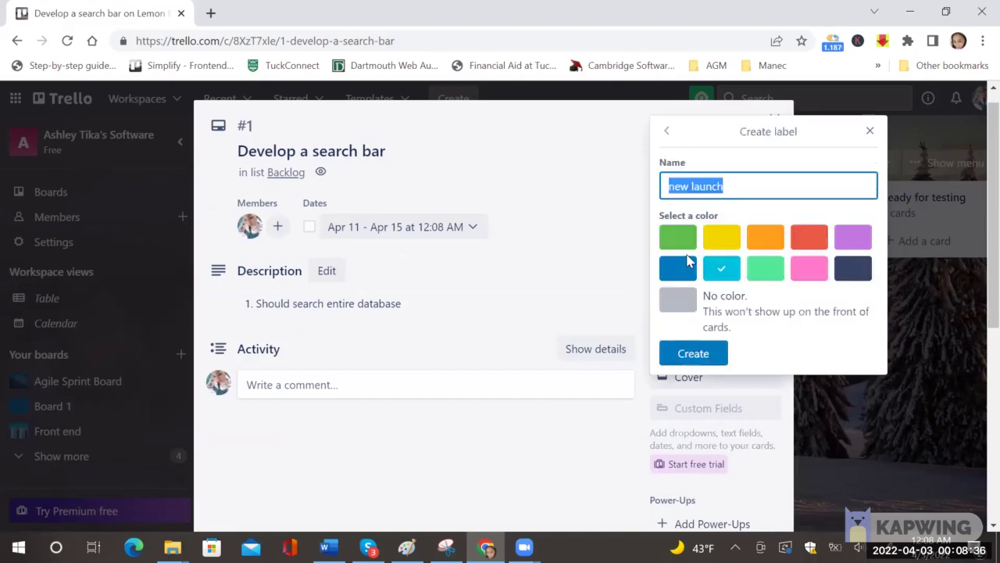
click(765, 268)
click(693, 354)
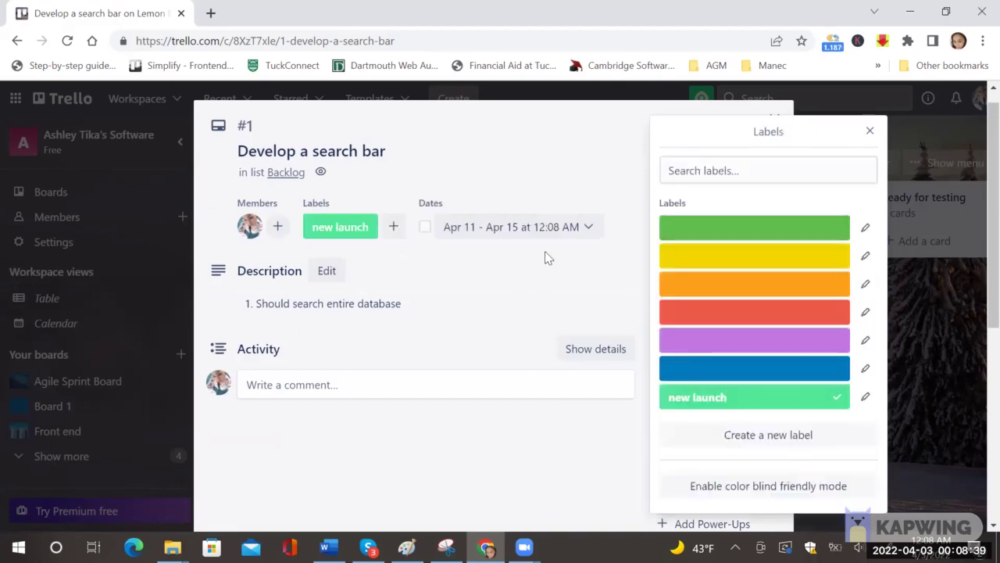
click(546, 258)
- Close the card's details and move "Develop a search bar" from Backlog to the Current Sprint list
click(775, 118)
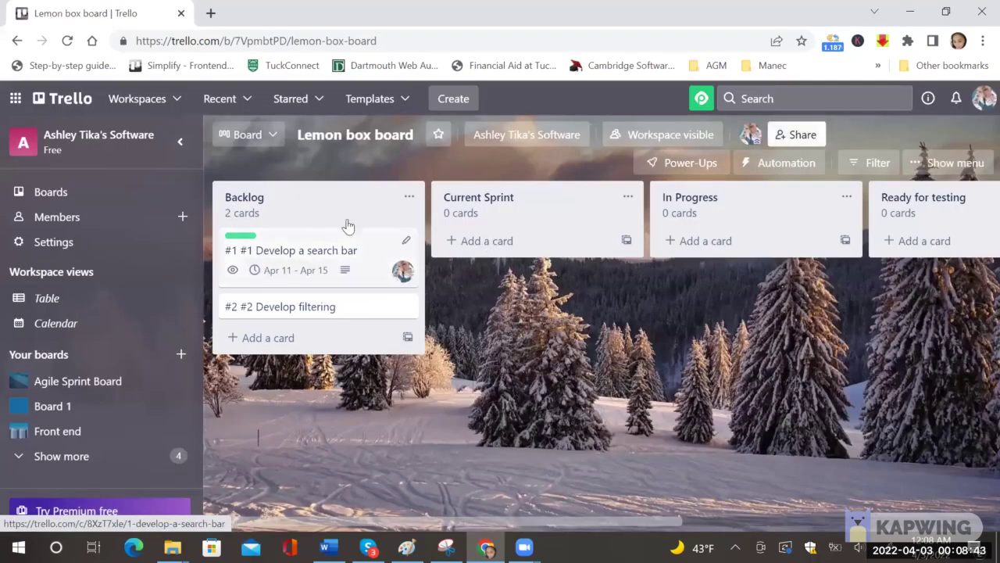
drag(323, 247, 531, 246)
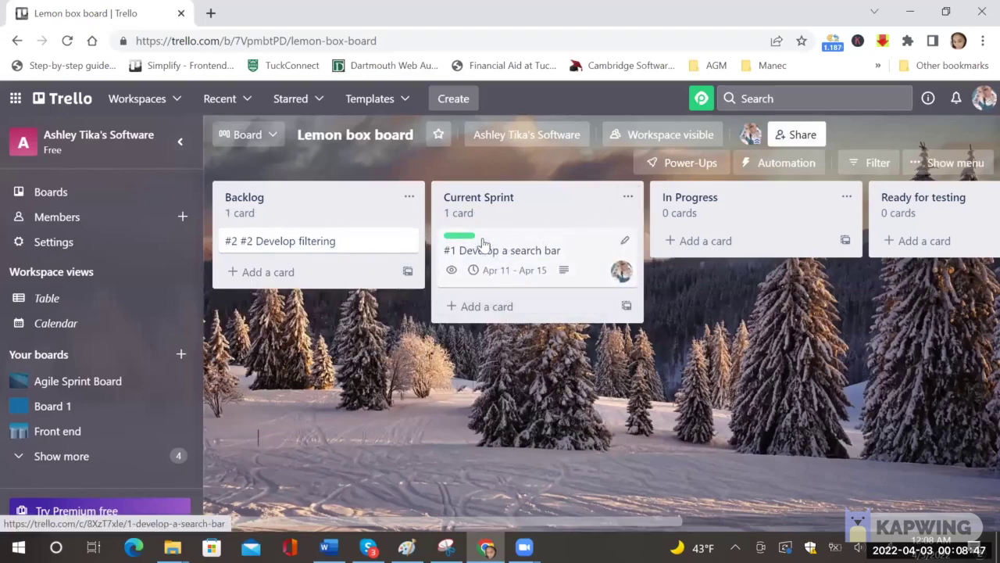
- Filter the board's cards by the "new launch" label
click(867, 162)
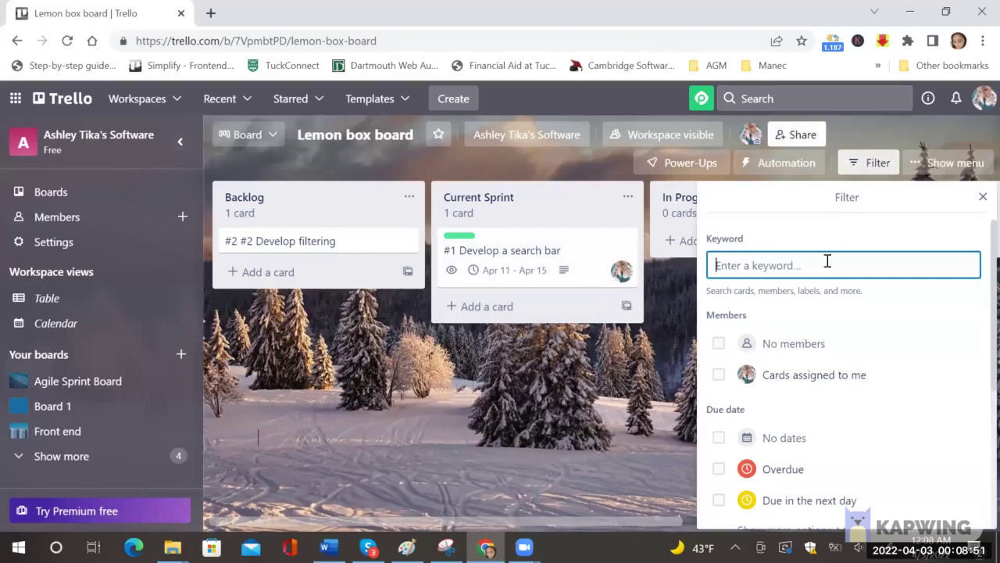
scroll(844, 356, down, 3)
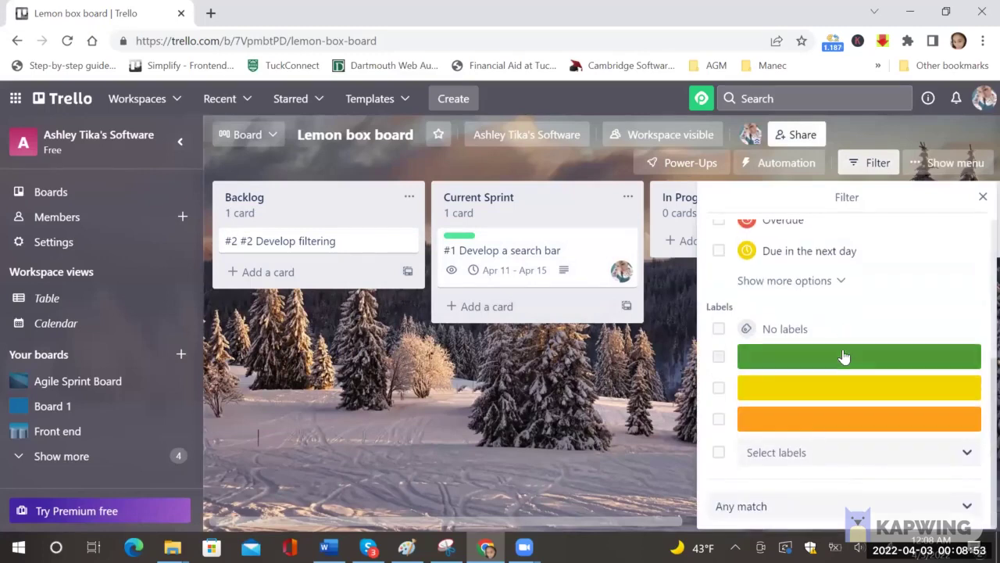
click(815, 456)
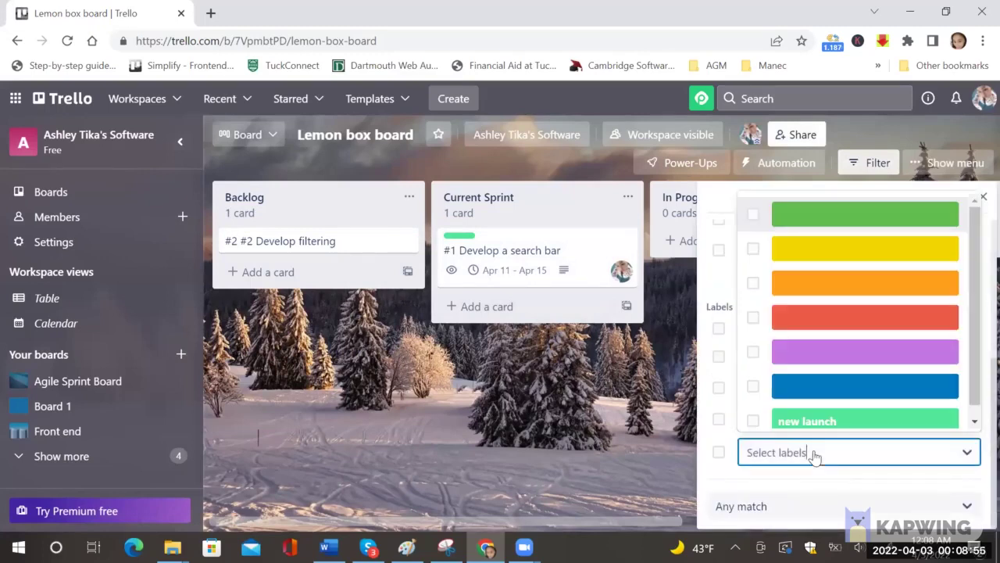
click(808, 419)
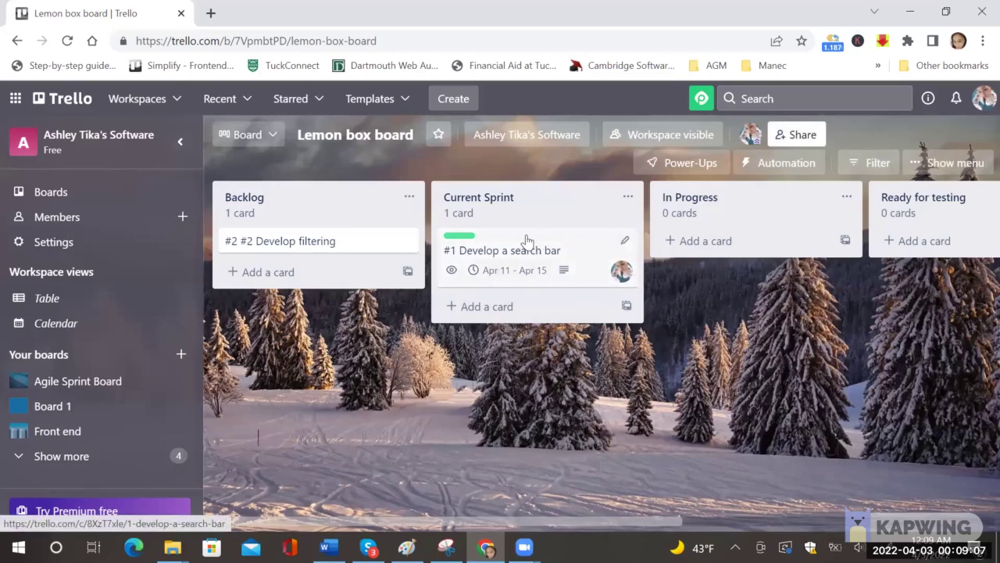
- Move the "Develop a search bar" card through the In Progress list and on to Ready for testing
drag(538, 259, 708, 222)
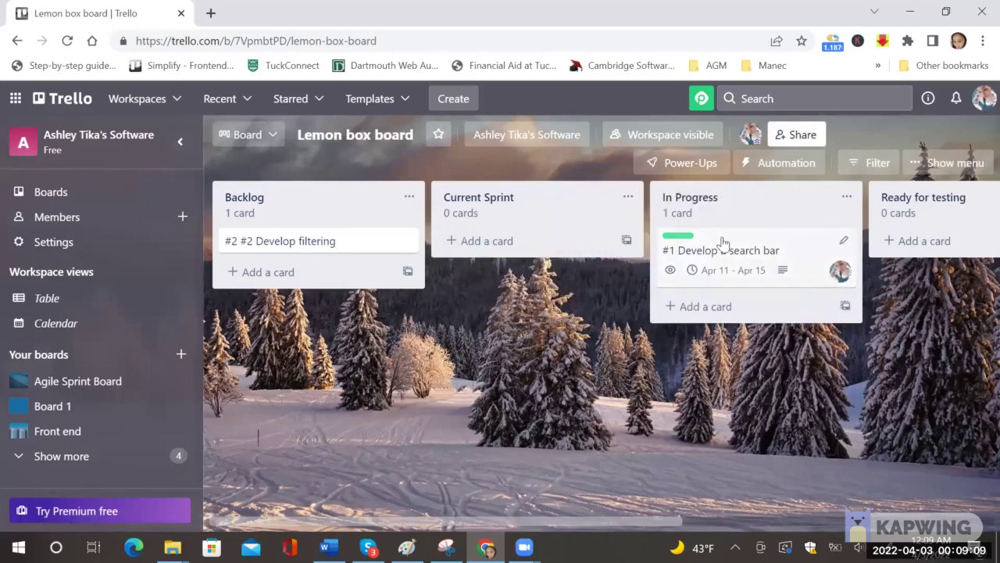
drag(751, 251, 914, 236)
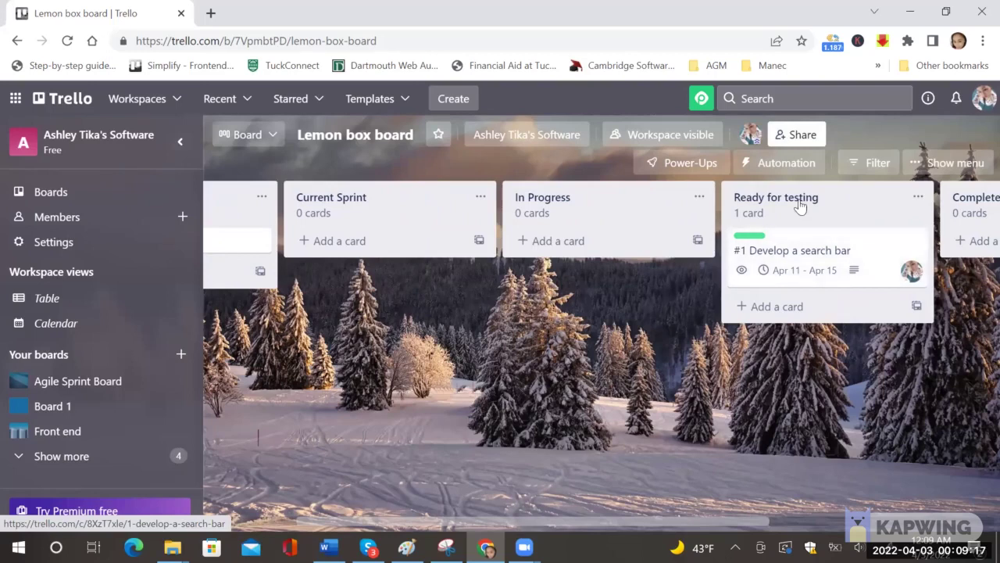
- Try to share the board, as Member, with the first account suggested for "abc"
click(797, 138)
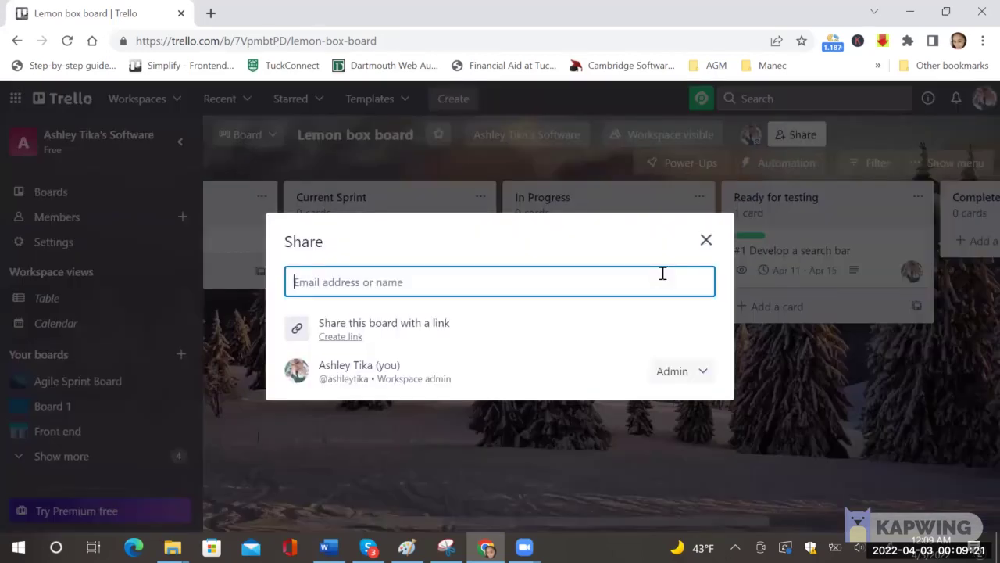
text(abc)
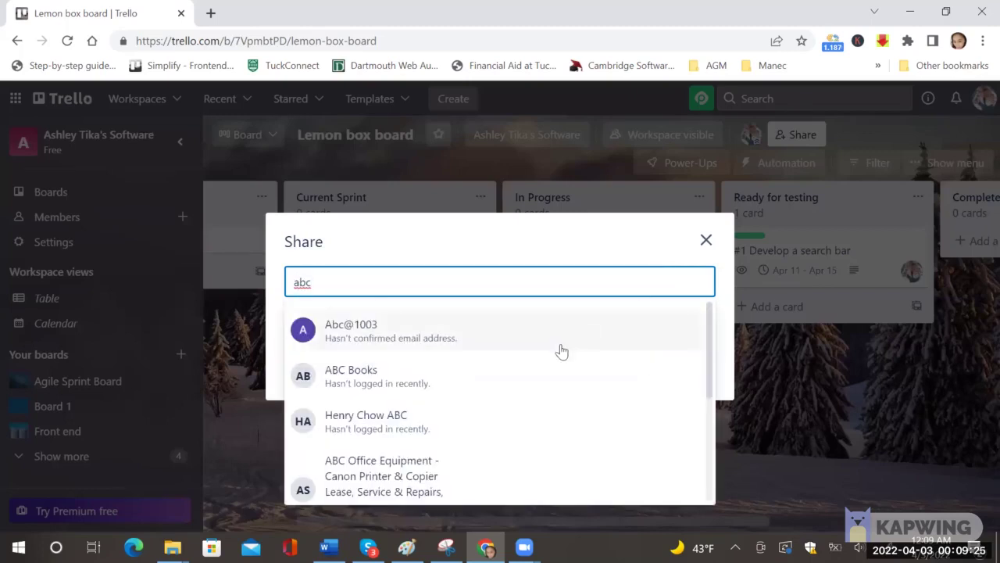
click(560, 351)
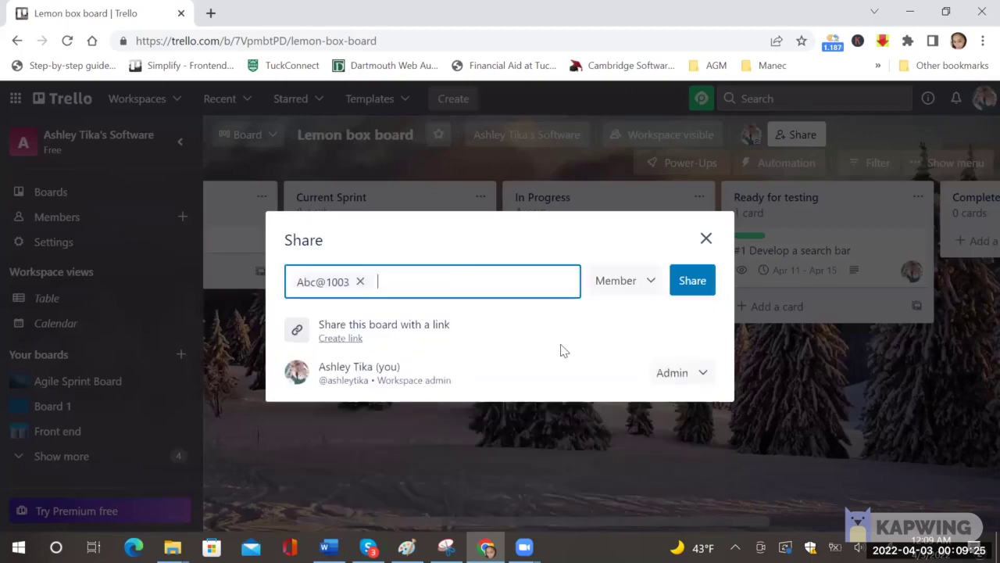
click(689, 280)
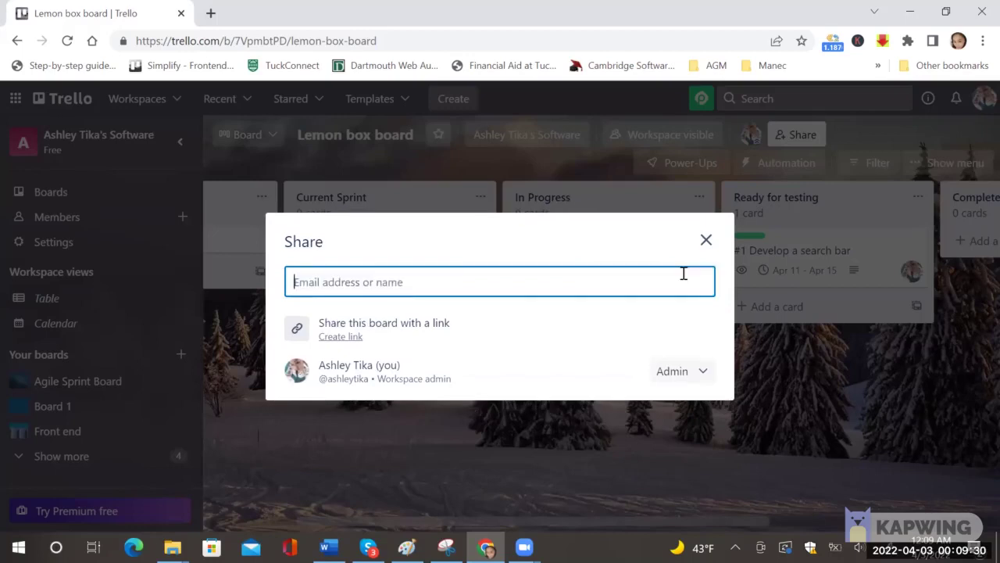
- Create and copy a board share link, review its join permission options and close the sharing dialog
click(337, 347)
click(340, 340)
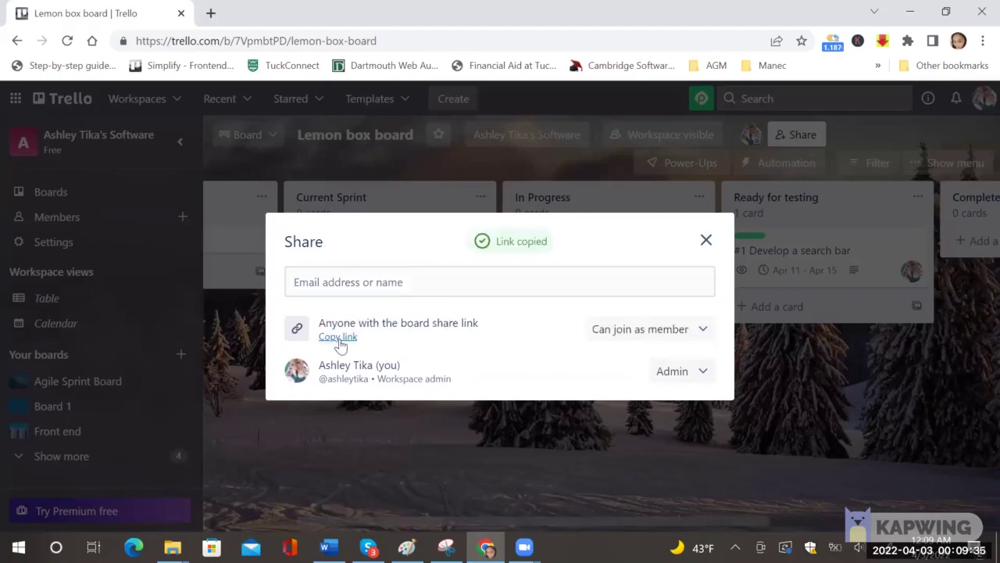
click(642, 329)
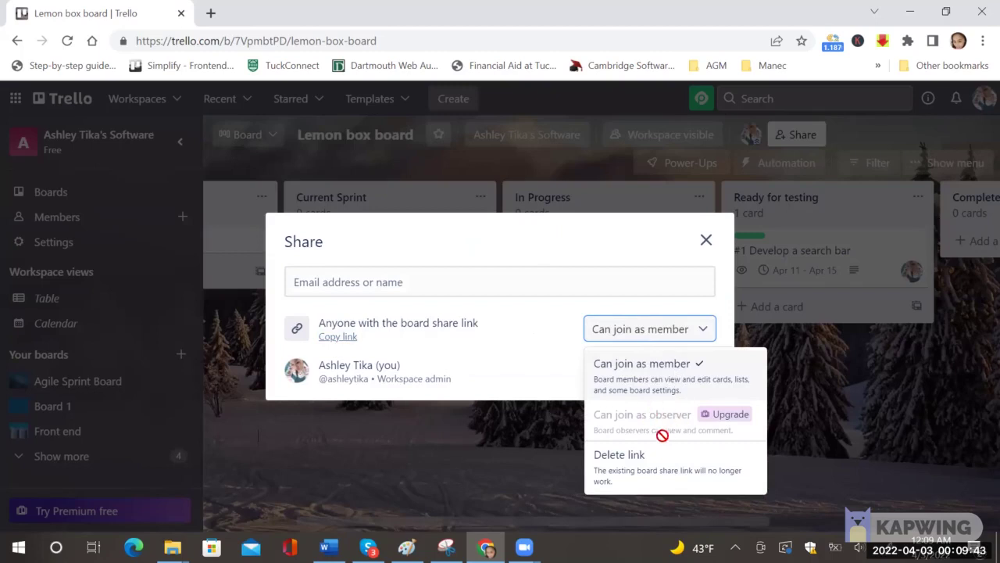
click(537, 393)
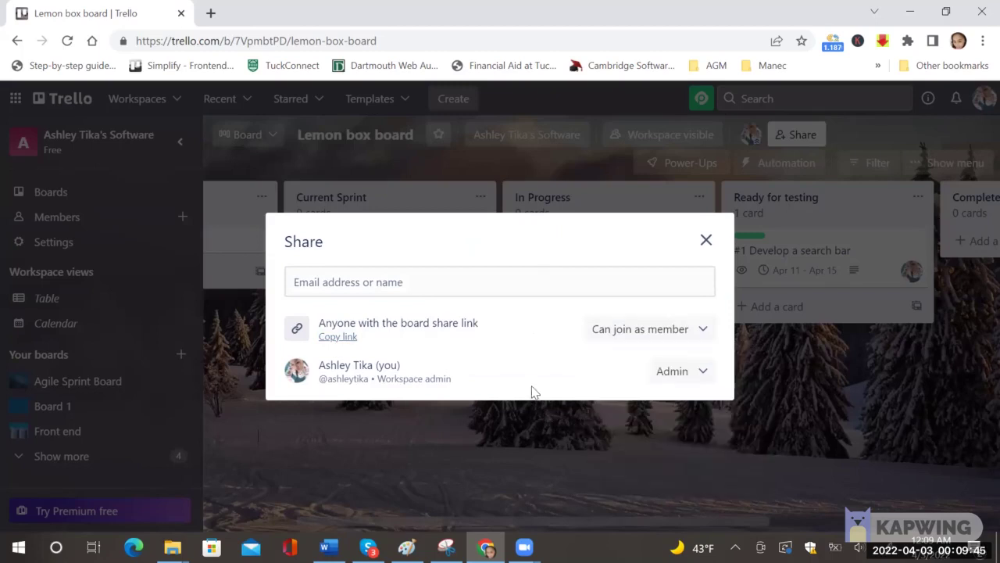
click(705, 243)
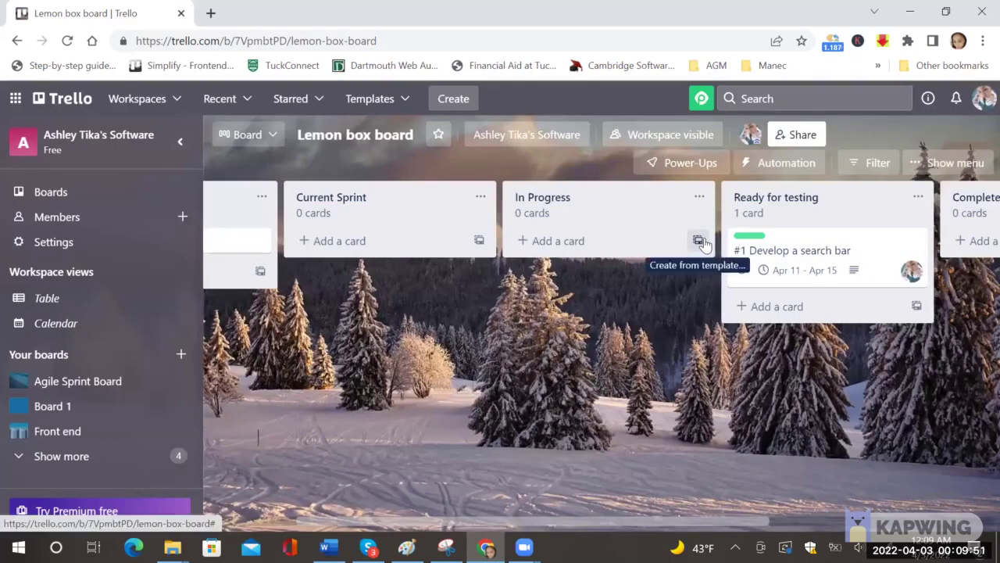
- Search the Power-Ups for "calendar", add the Calendar Power-Up to the board and close the directory
click(692, 163)
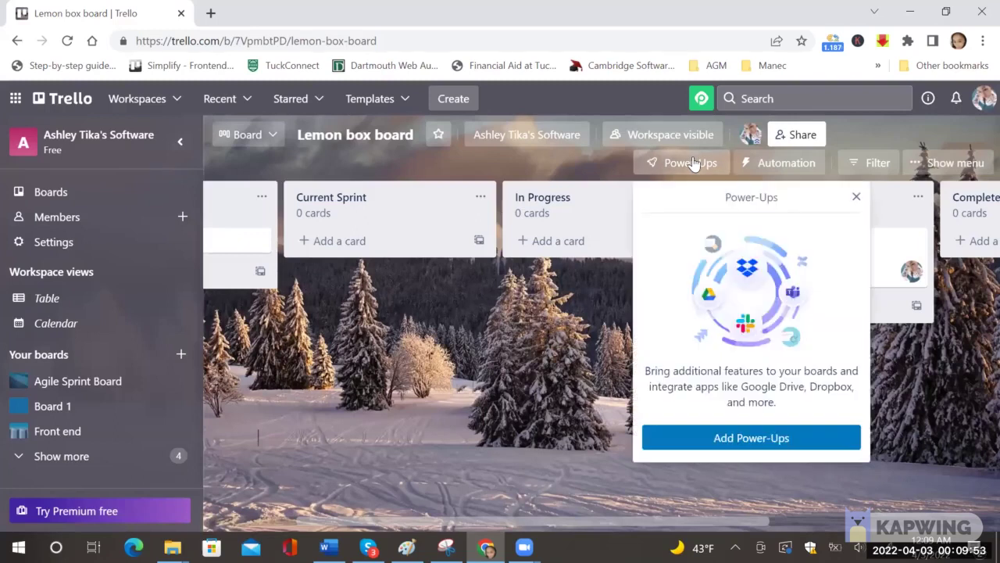
click(737, 439)
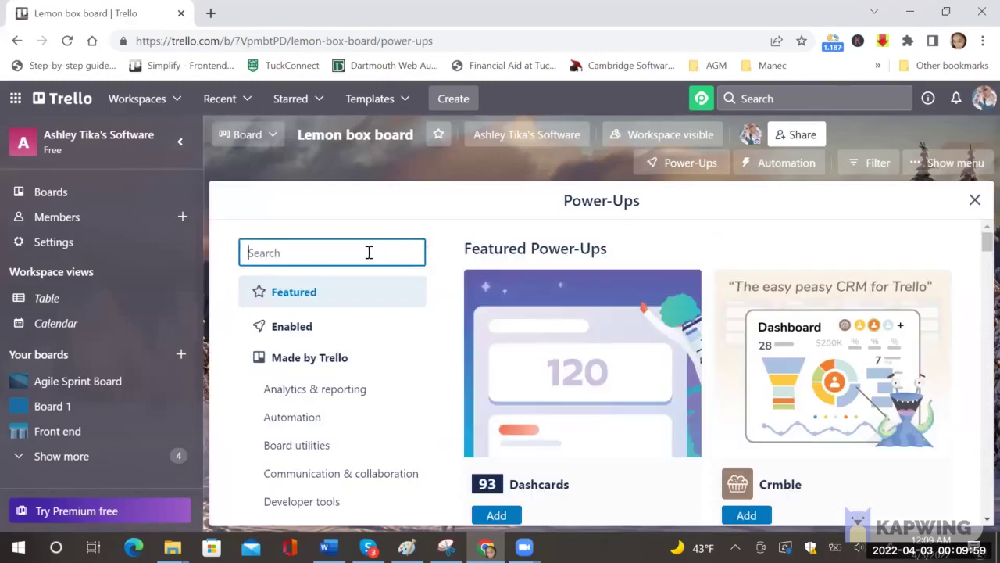
text(calendar)
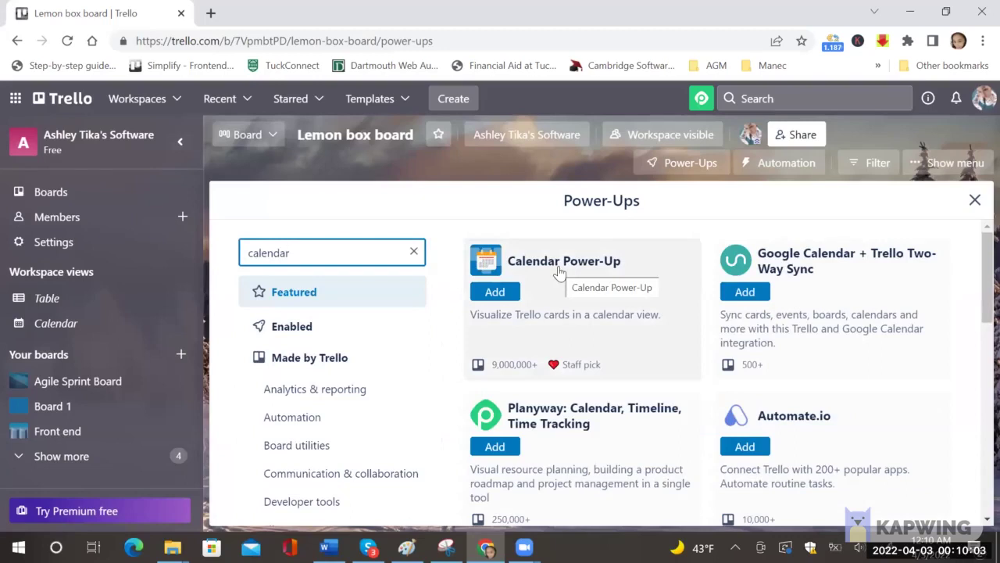
click(500, 293)
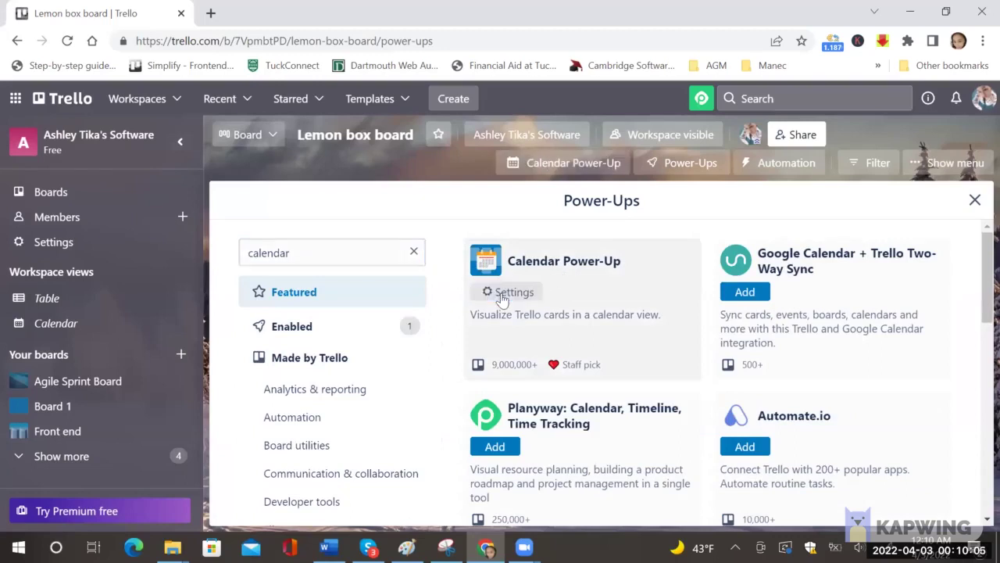
click(976, 204)
- From the board's calendar, open the "Develop a search bar" card, post the comment "what is the latest on this ticket?" and close the card
click(586, 168)
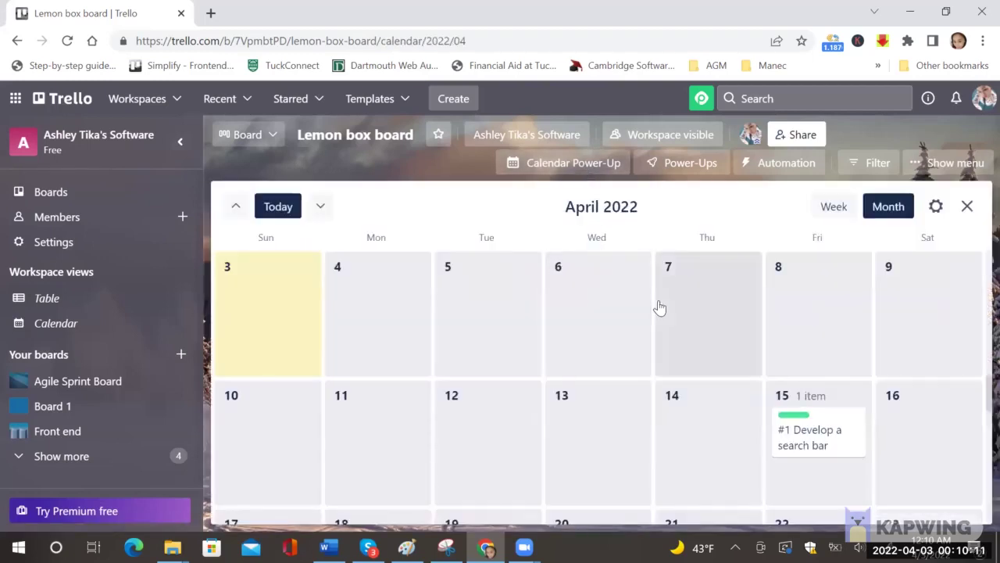
click(845, 449)
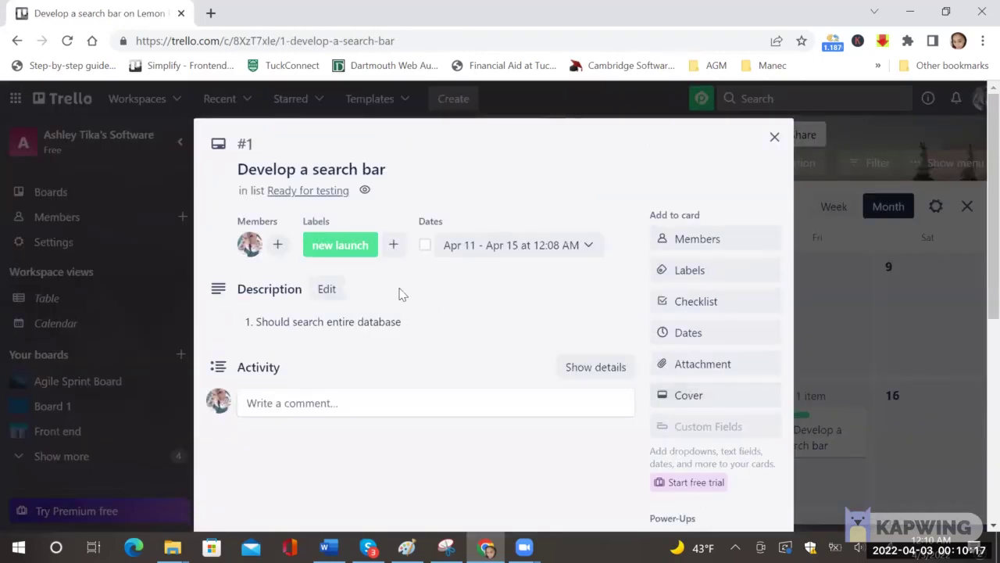
click(377, 402)
text(what is the latest on this ticket?)
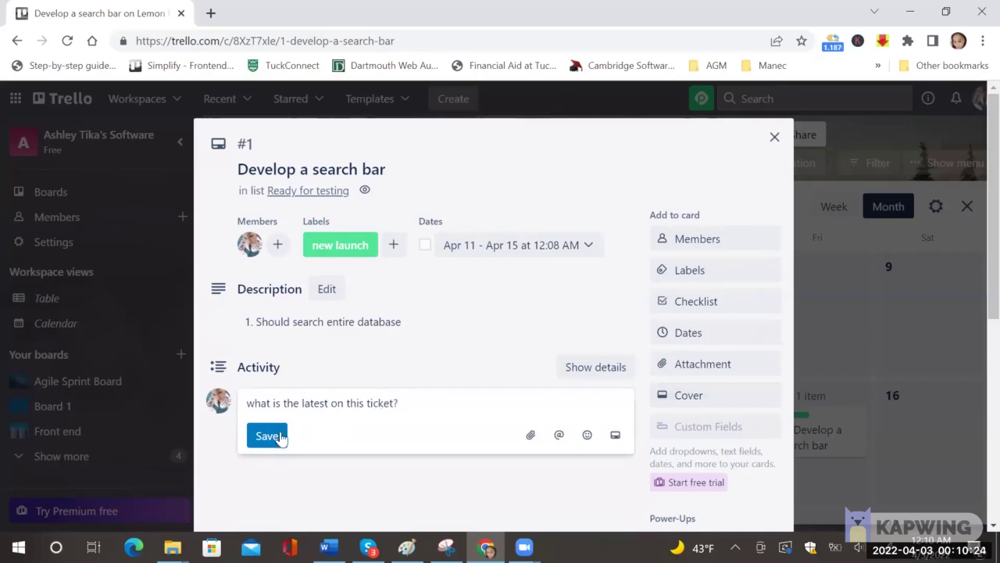
click(279, 436)
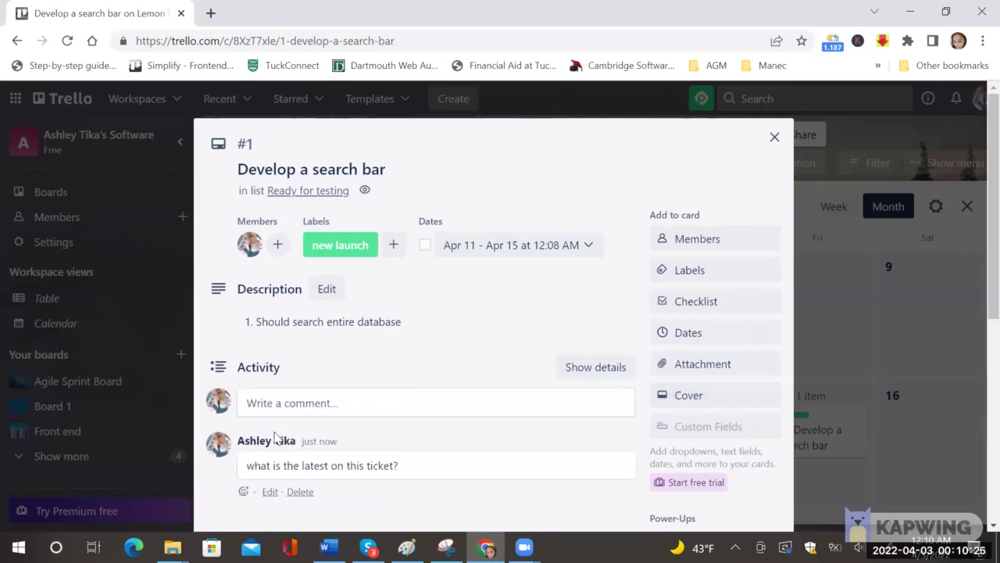
click(325, 414)
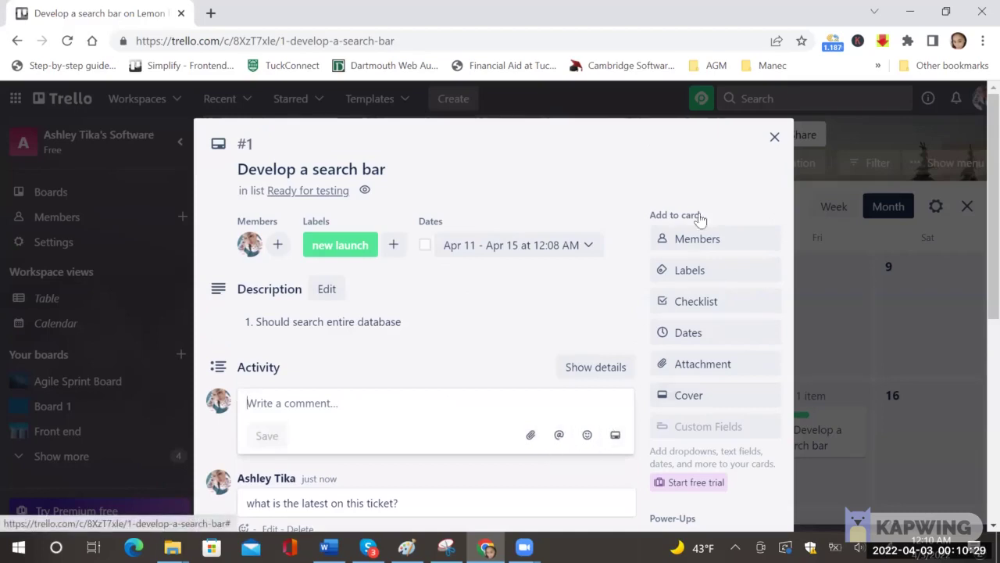
click(774, 137)
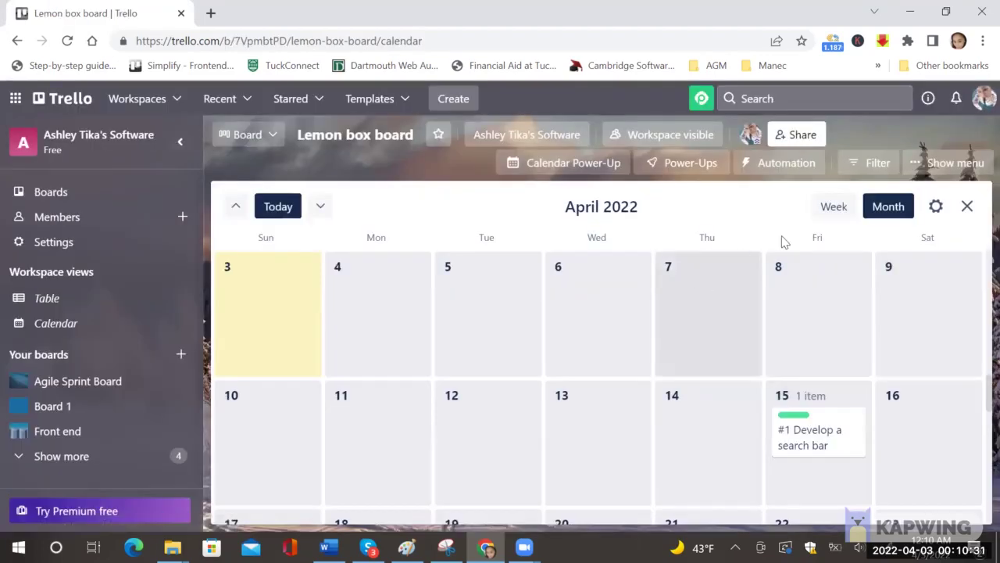
- View the calendar by week, return it to the month view and close the calendar
click(829, 213)
click(877, 208)
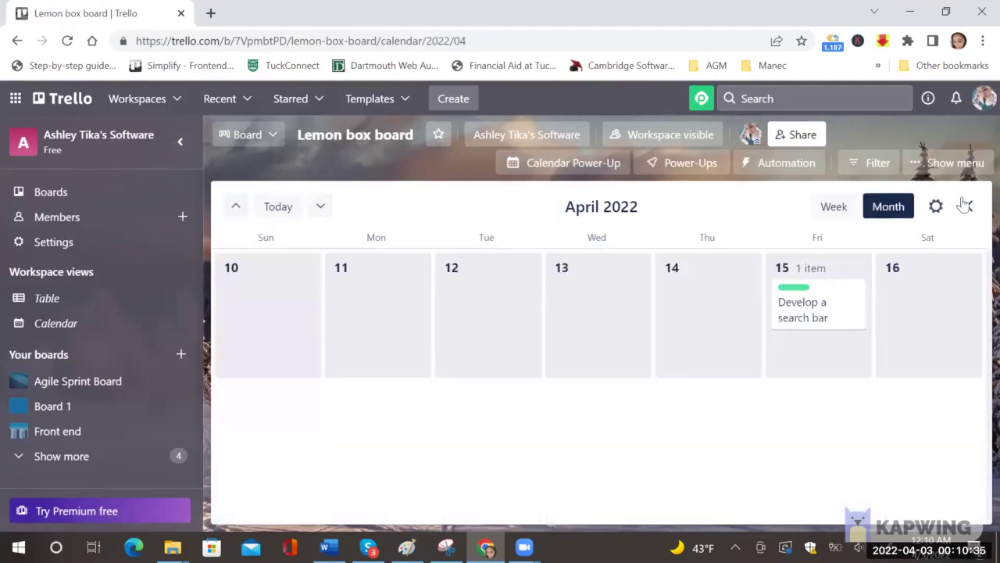
click(966, 205)
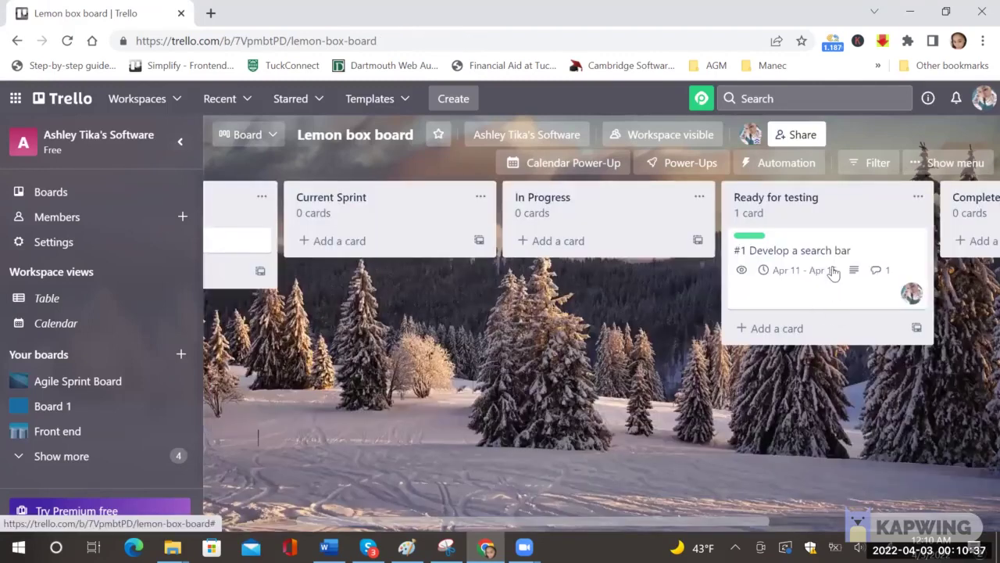
- Set the due date of the "Develop filtering" card in the Backlog list to 04/27/2022
scroll(715, 312, left, 2)
scroll(669, 309, left, 2)
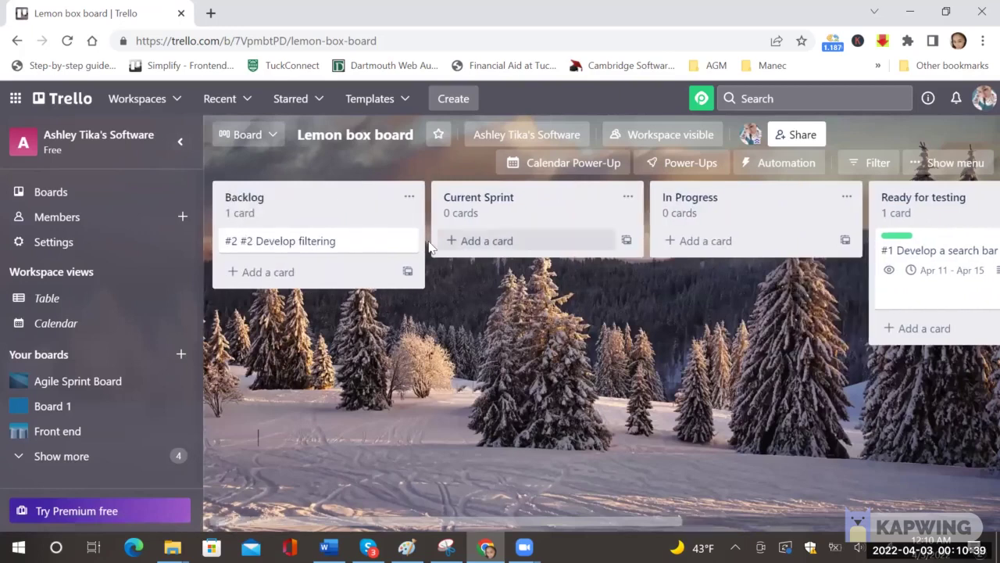
click(335, 250)
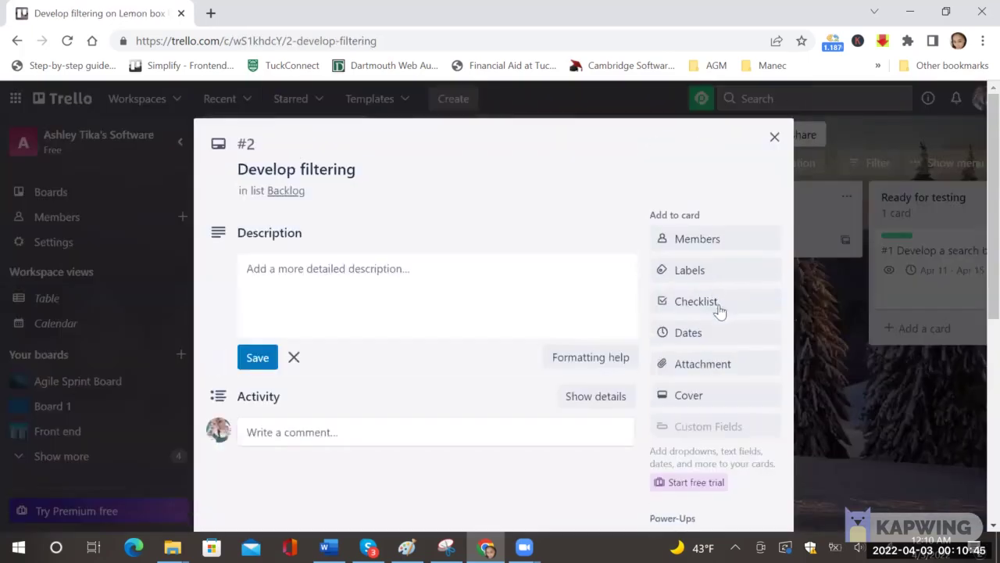
click(721, 344)
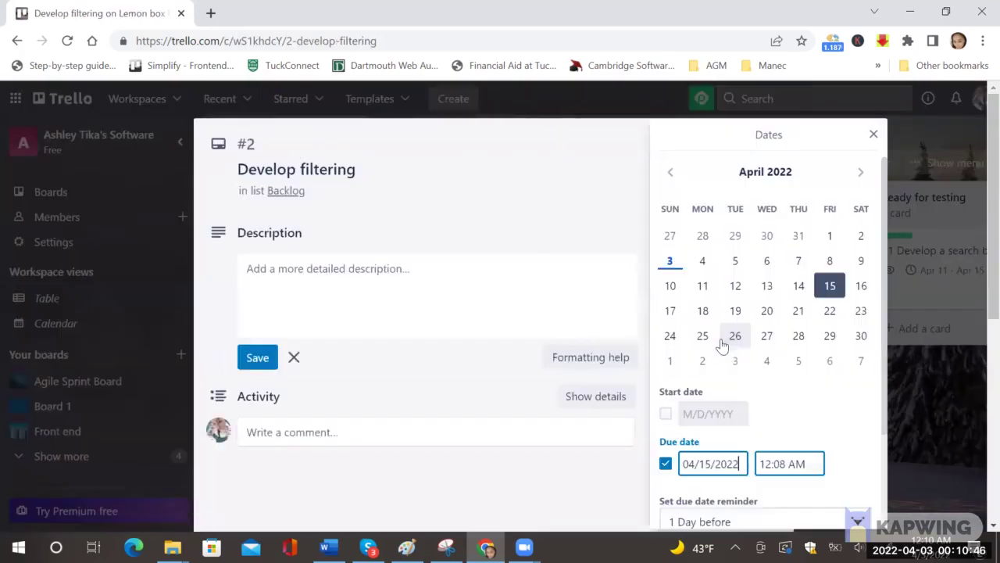
click(766, 336)
scroll(803, 374, down, 2)
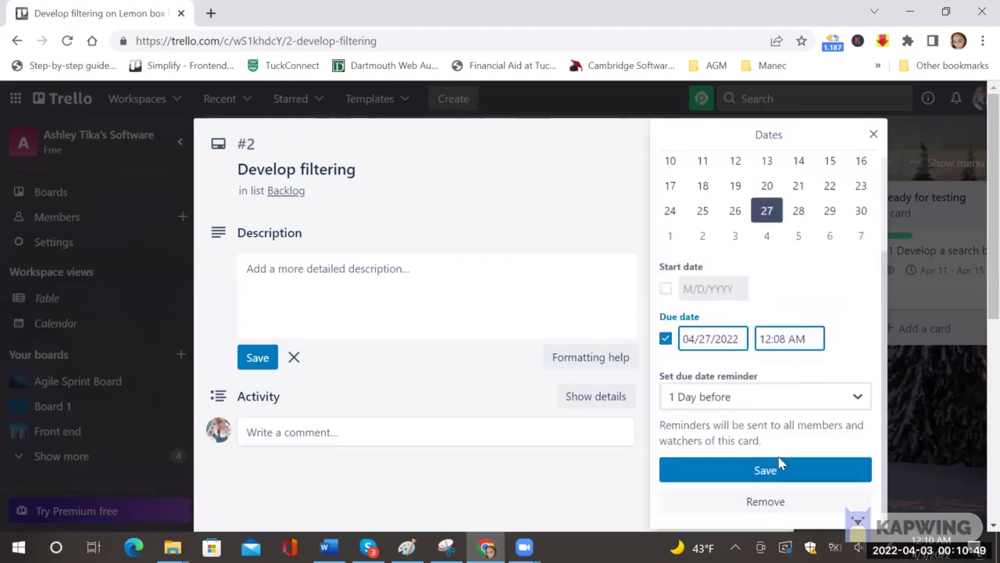
click(775, 471)
- Assign the listed board member to the "Develop filtering" card and close the card
click(722, 250)
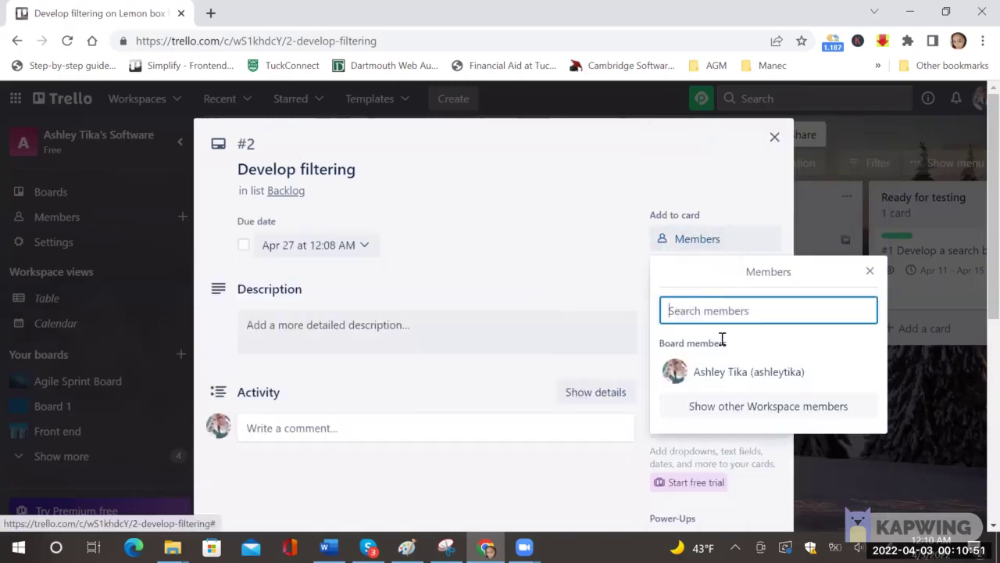
click(722, 372)
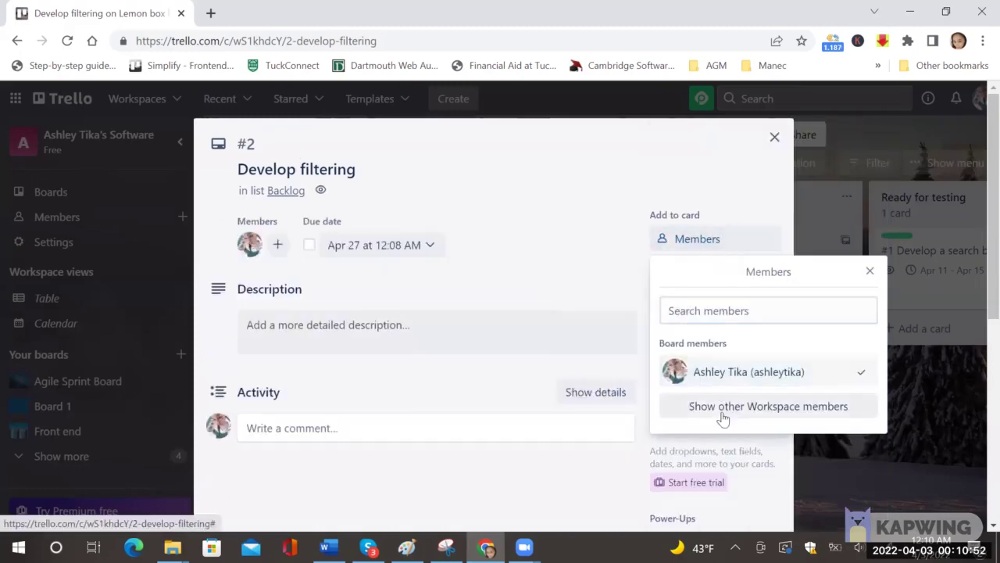
click(870, 272)
scroll(748, 326, down, 4)
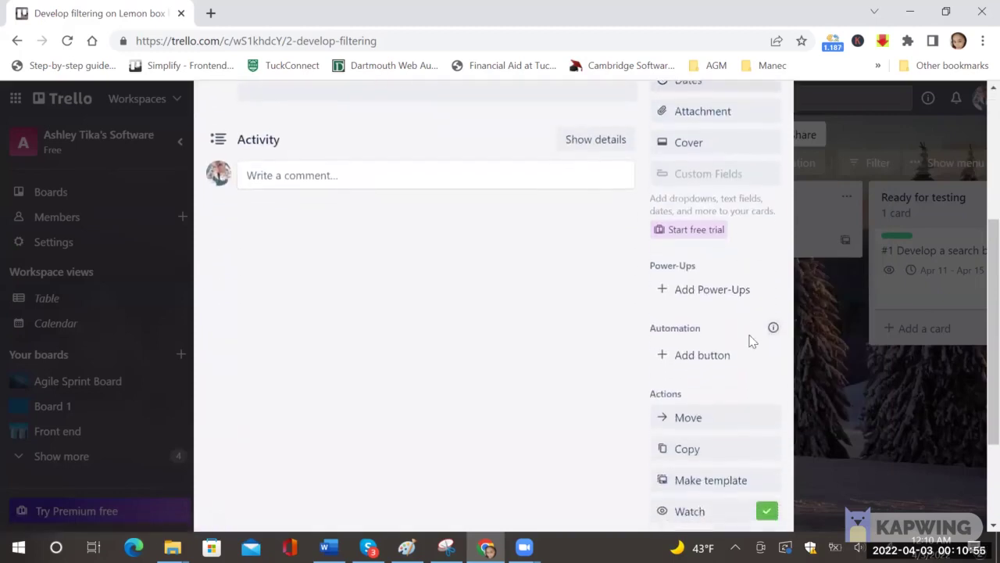
scroll(755, 339, up, 5)
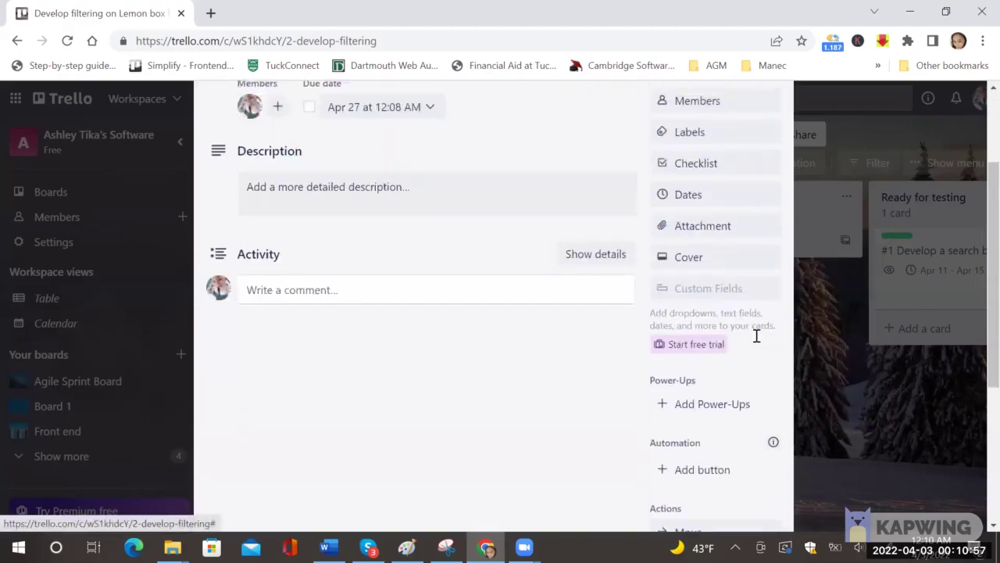
click(774, 137)
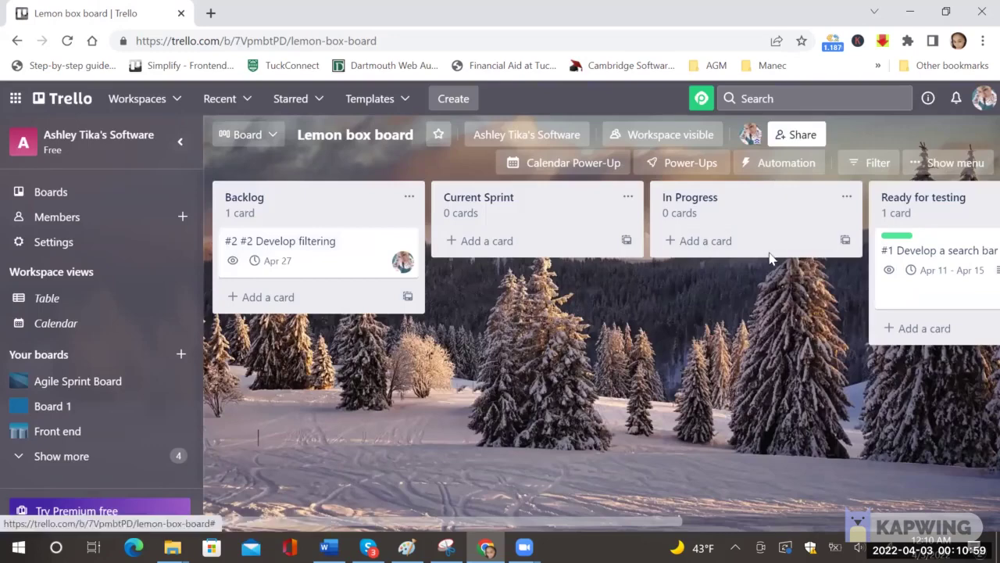
- Move the "Develop a search bar" card from Ready for testing to the Completed list
scroll(798, 303, right, 2)
scroll(798, 302, right, 2)
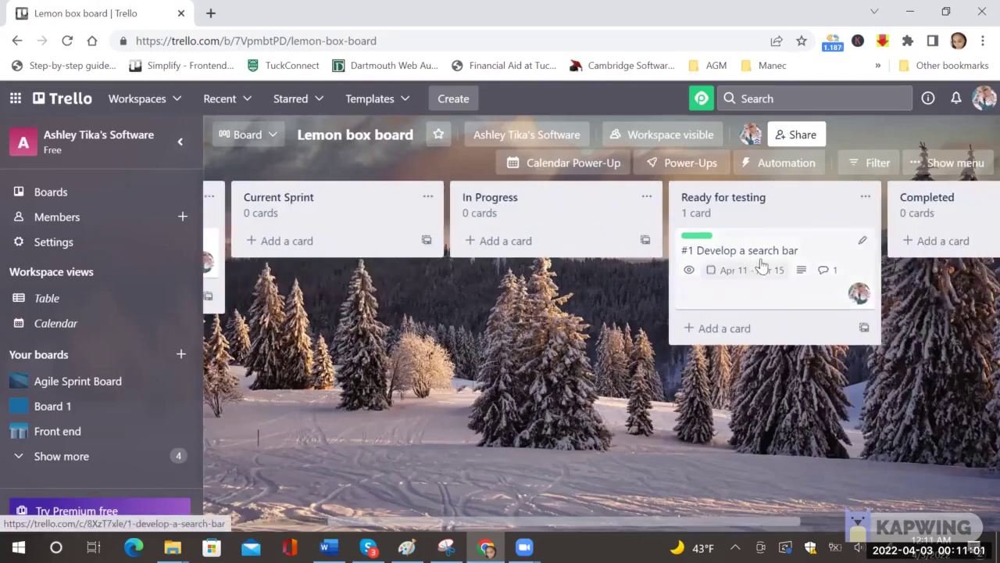
drag(759, 270, 678, 238)
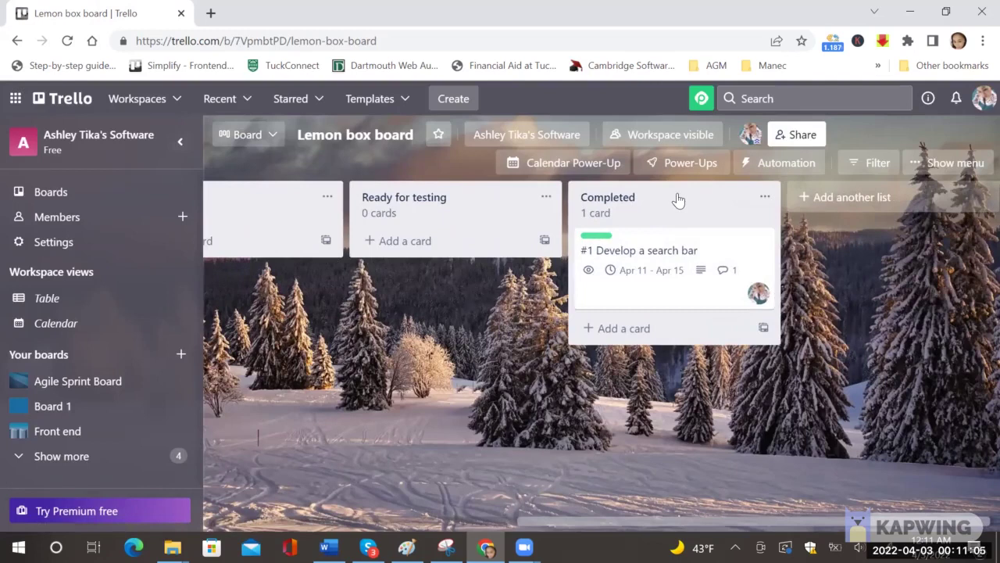
- Add a list titled "Backlog" after Completed, and review the Completed list's available actions without applying any
click(840, 197)
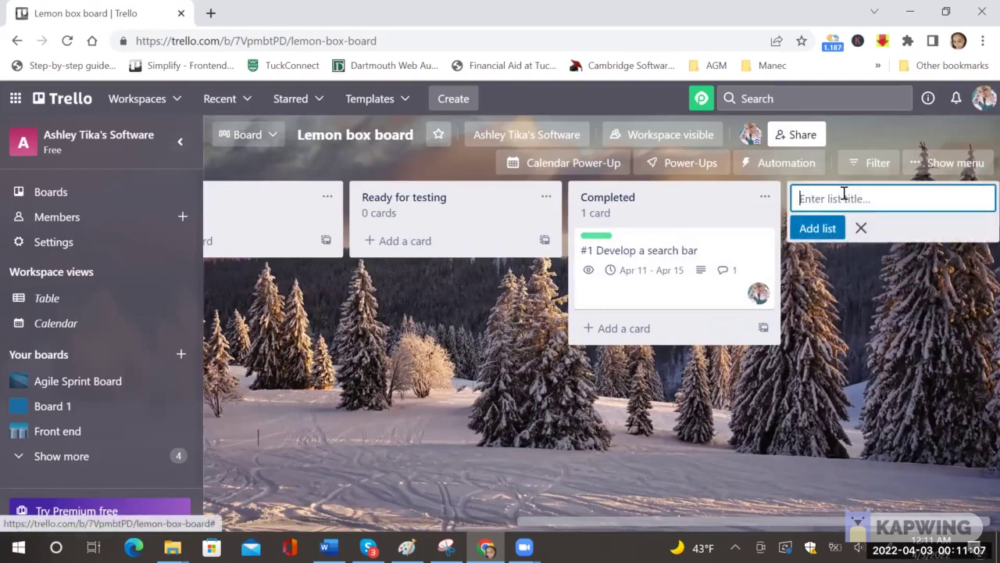
text(Backlog)
key(Return)
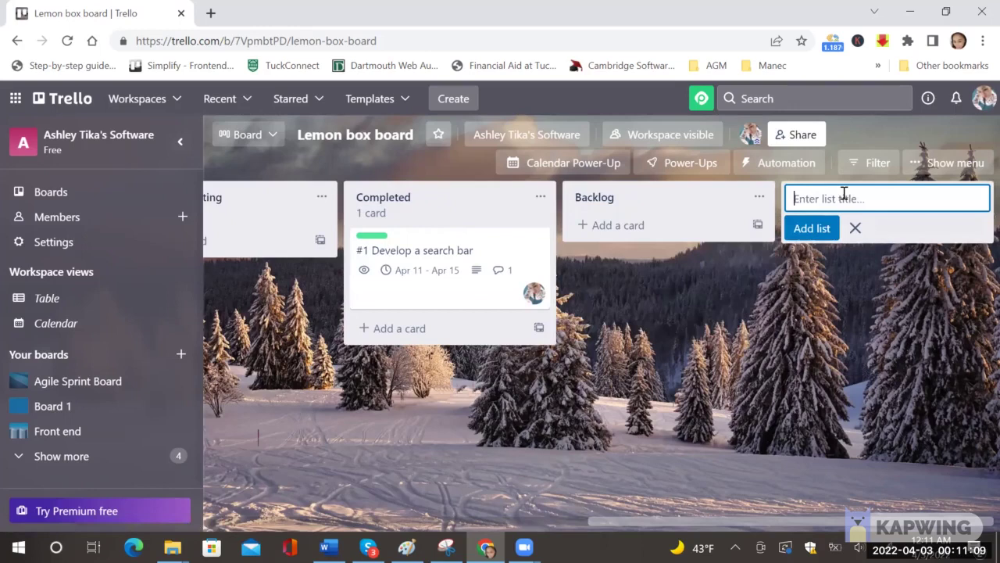
click(539, 200)
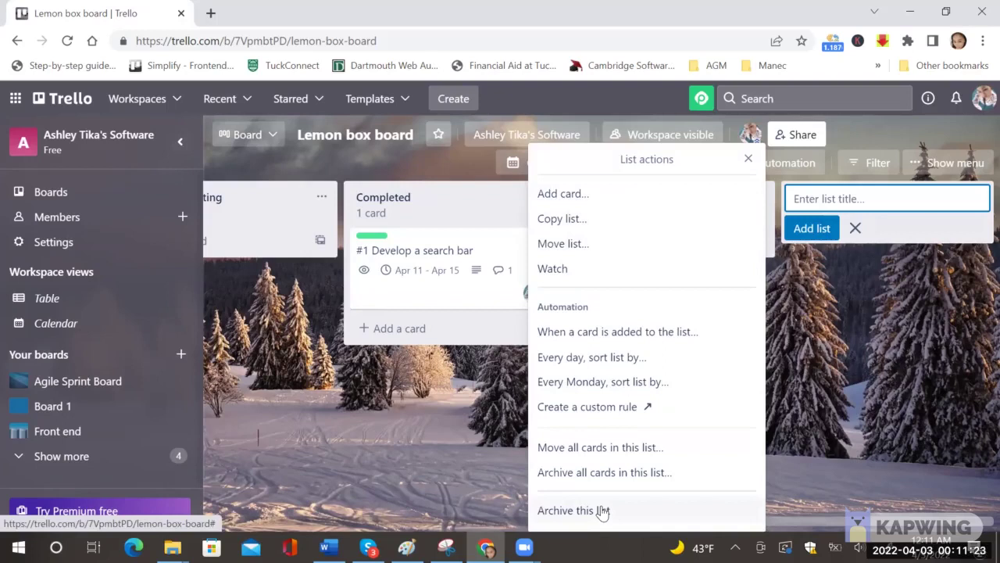
click(816, 363)
- Copy the "Develop filtering" card with its members to List 1 of Board 1, at position 5, and close the card
scroll(817, 364, left, 10)
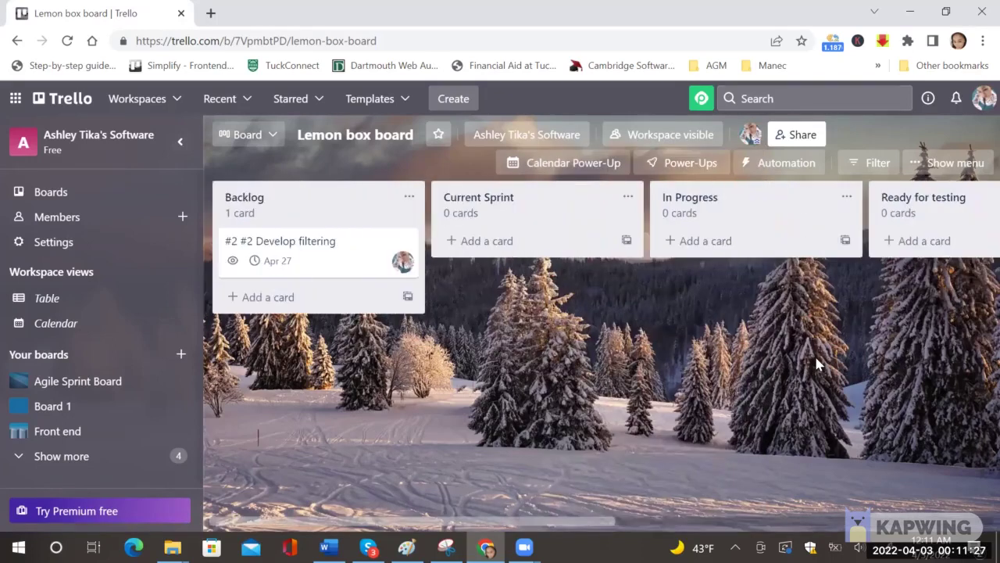
click(330, 272)
scroll(432, 311, down, 4)
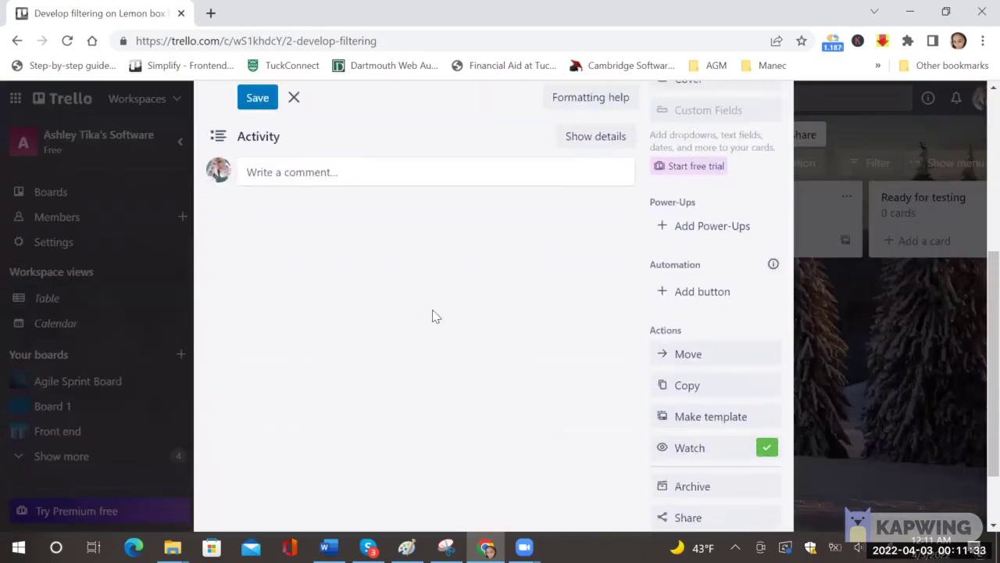
scroll(432, 316, down, 1)
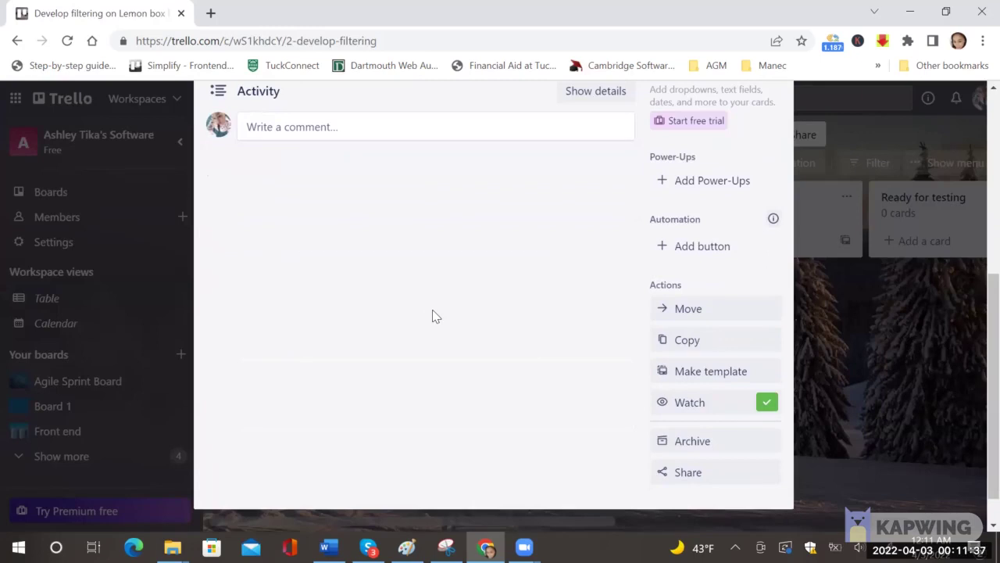
click(720, 340)
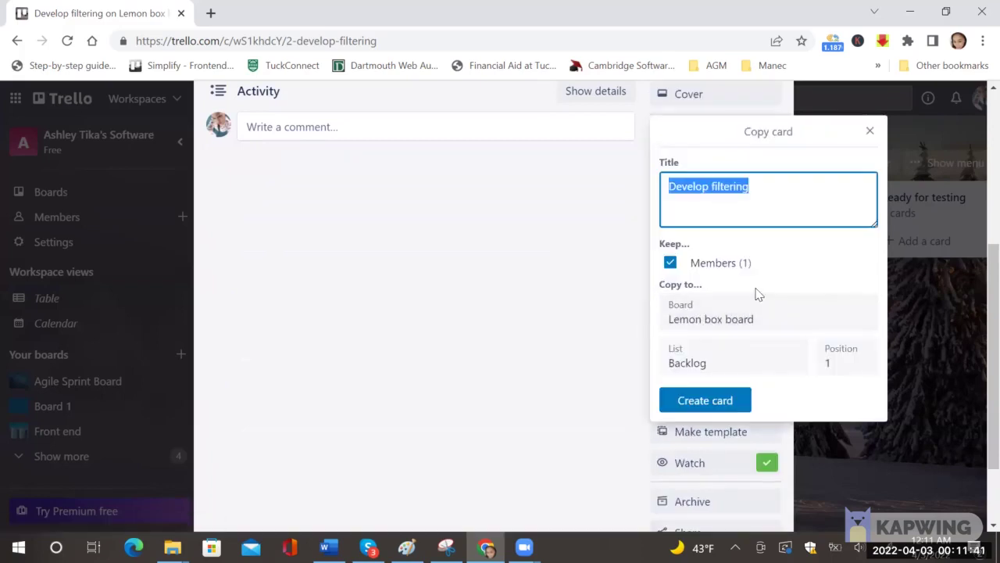
click(757, 316)
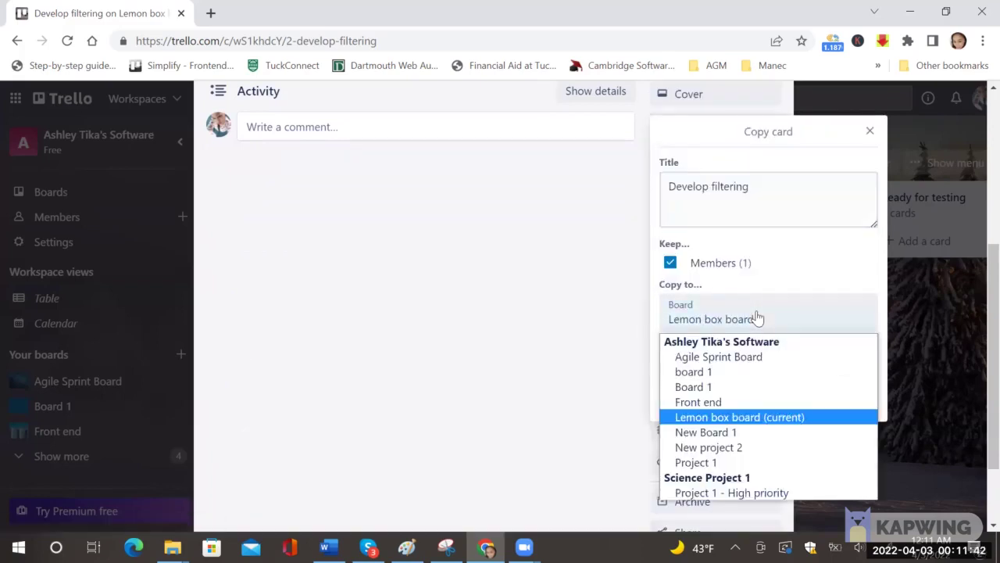
click(732, 388)
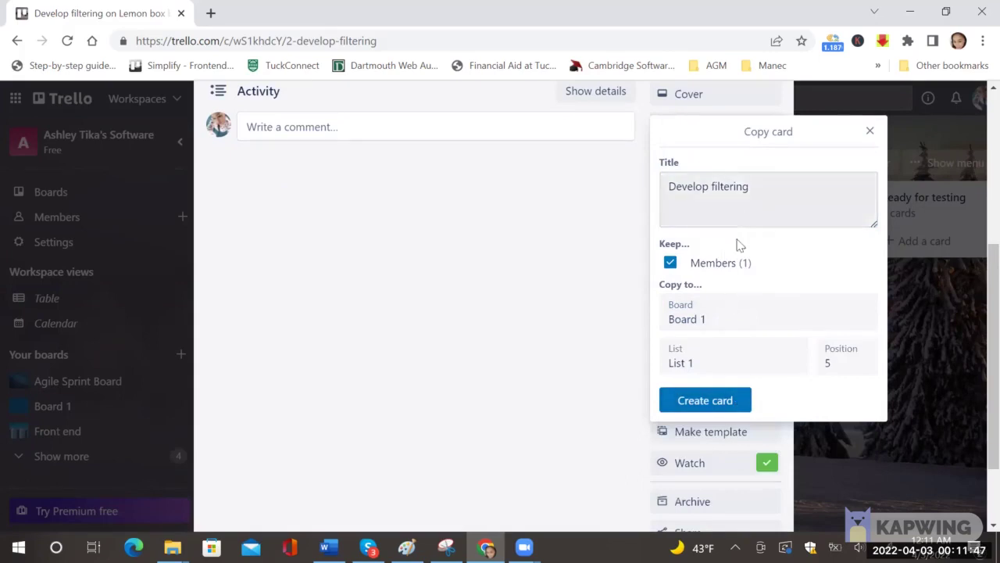
click(723, 399)
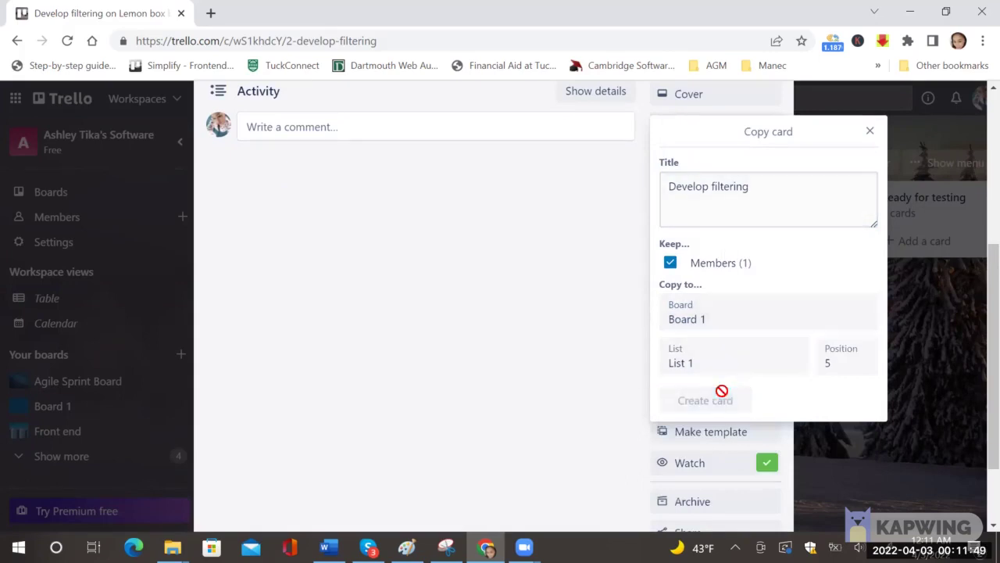
scroll(602, 297, up, 3)
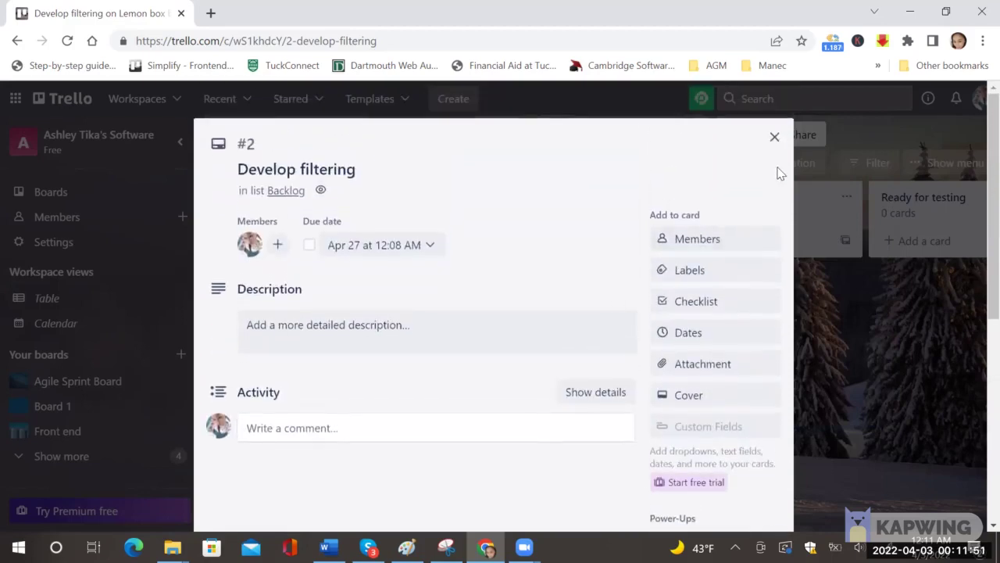
click(775, 138)
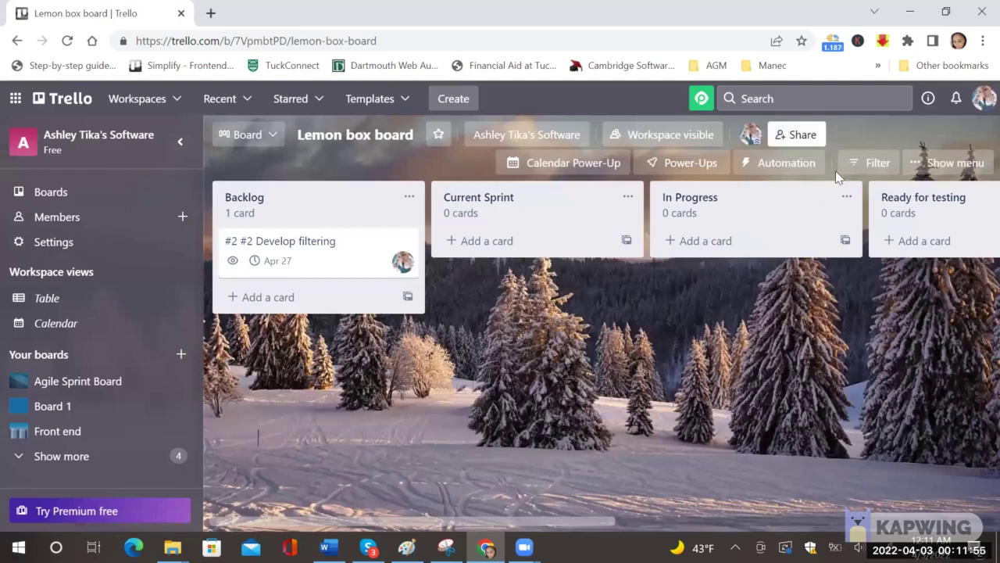
- Filter the board's cards by the keyword "search"
click(863, 162)
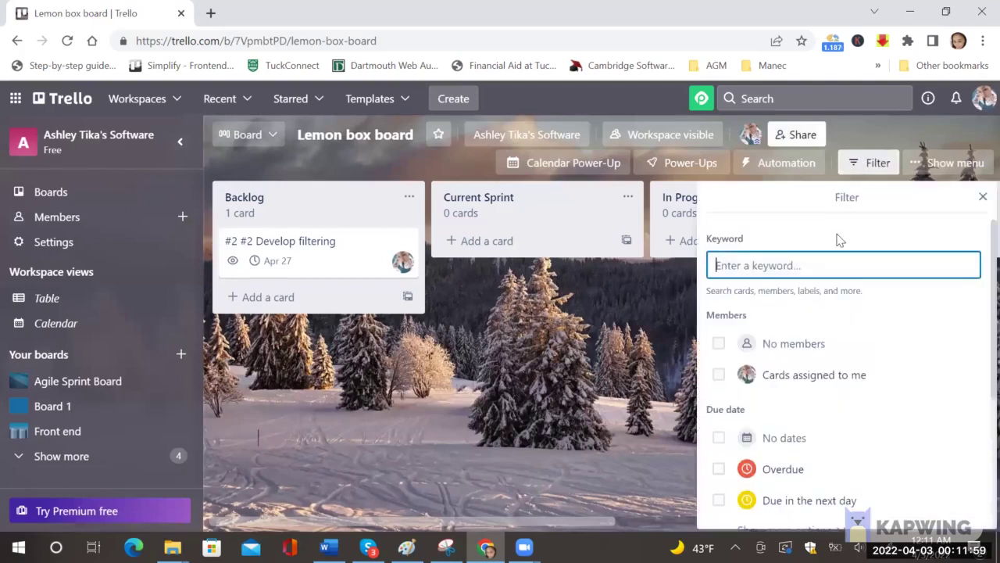
text(sear)
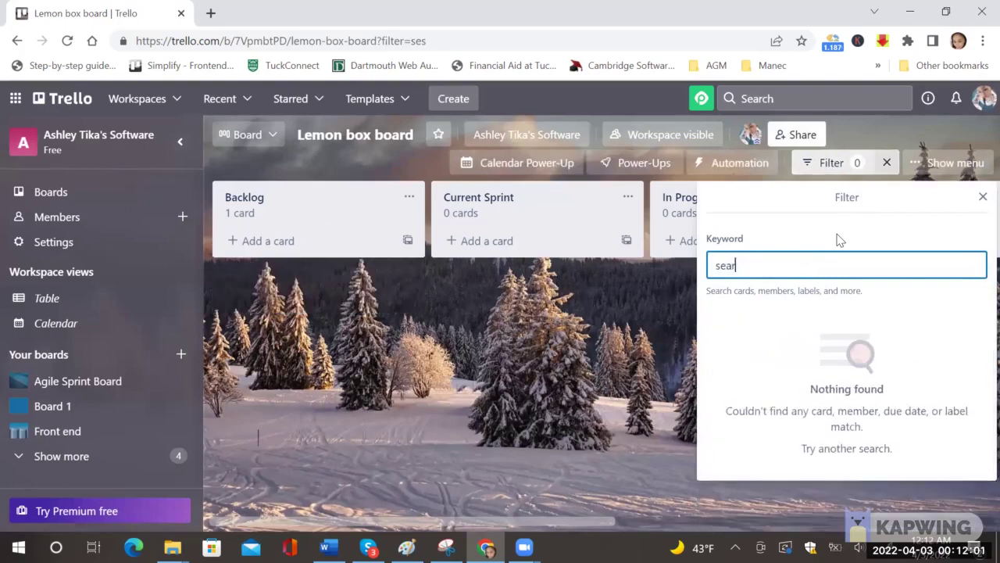
text(ch b)
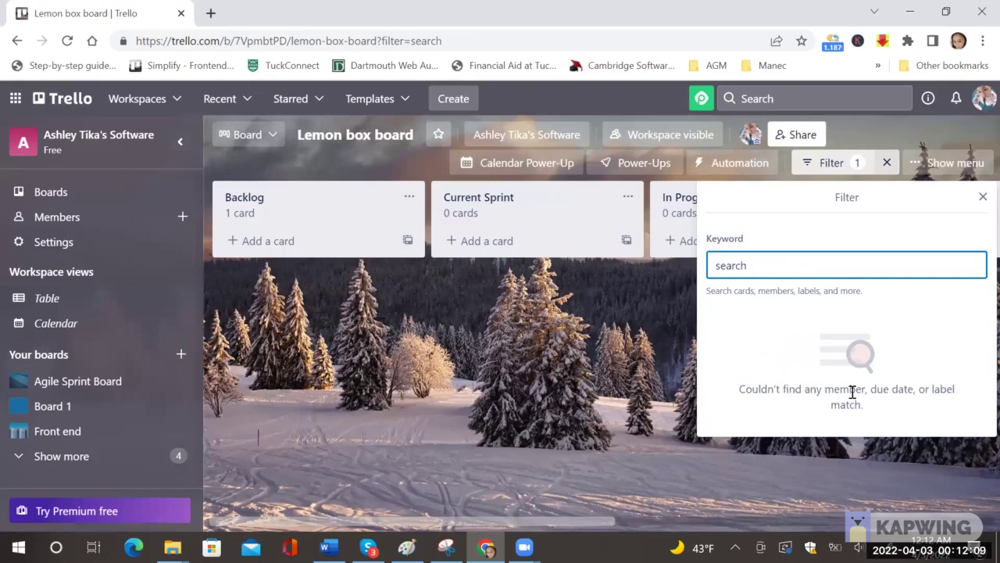
- Replace the filter keyword with the board member's first name
key(BackSpace)
key(BackSpace)
key(BackSpace)
key(BackSpace)
key(BackSpace)
key(BackSpace)
text(ashley)
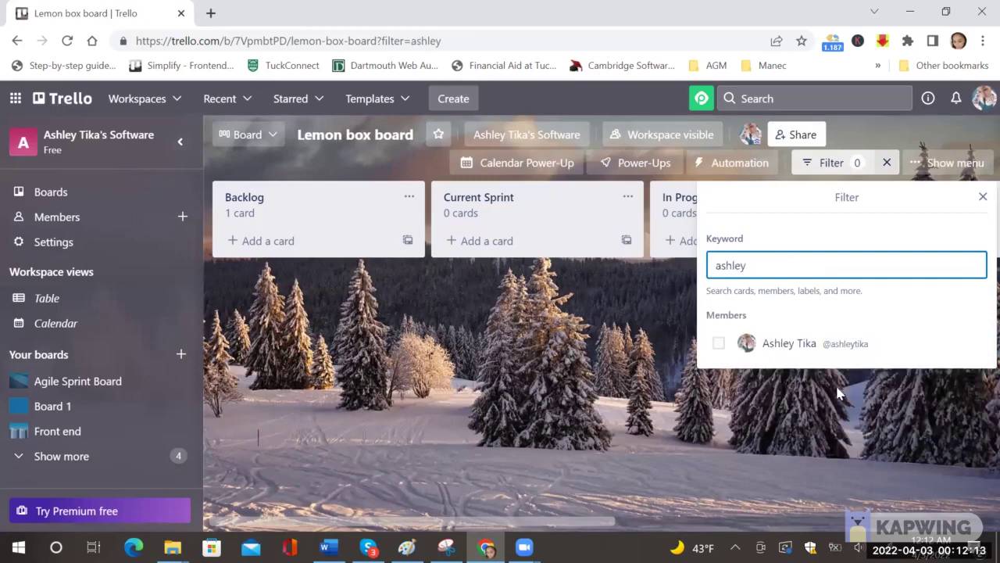
- Filter the board to the cards assigned to the listed member, and clear the filter after viewing the matches
click(719, 342)
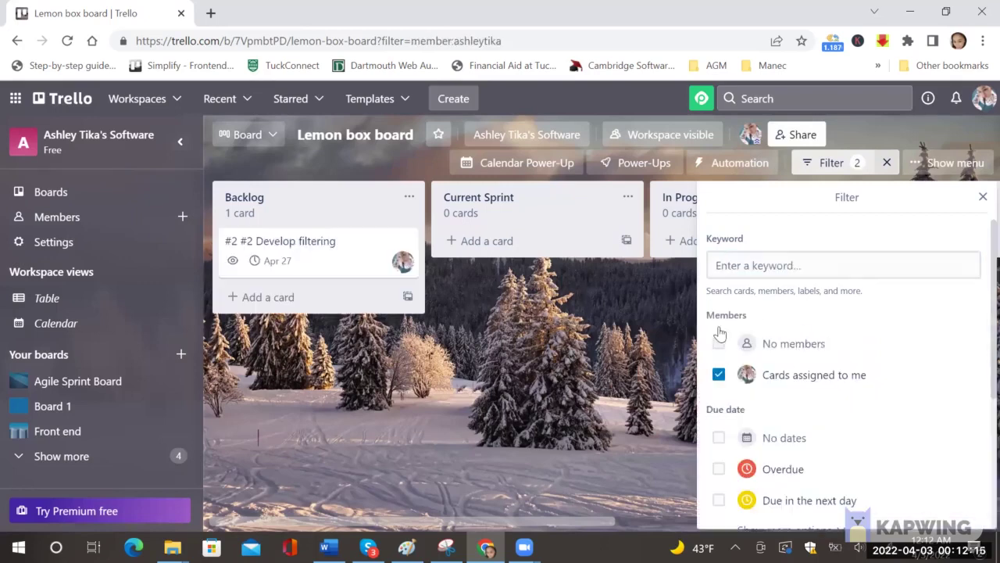
click(984, 196)
click(887, 164)
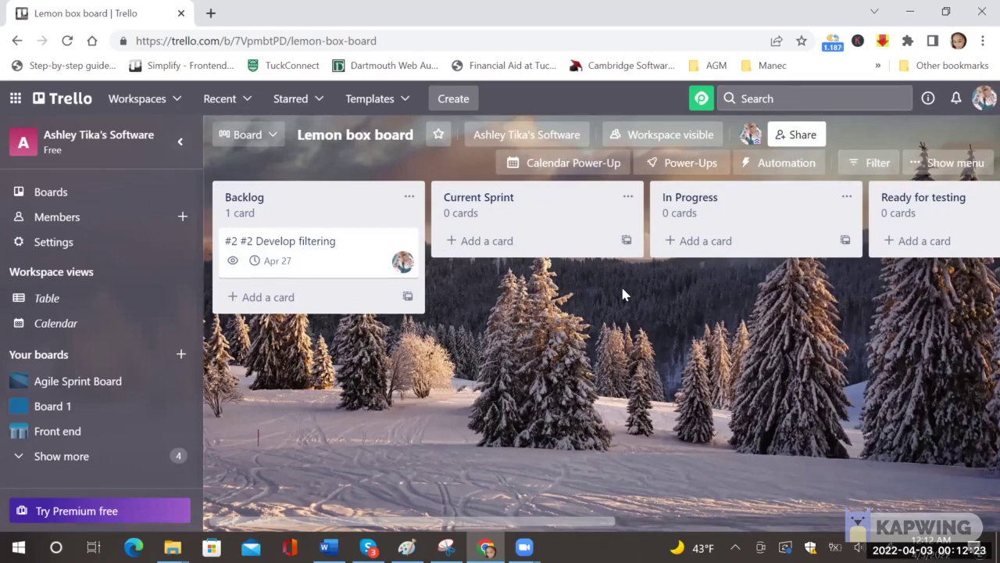
- Leave the Lemon box board and open Board 1 from the recently viewed boards on the home page
click(268, 138)
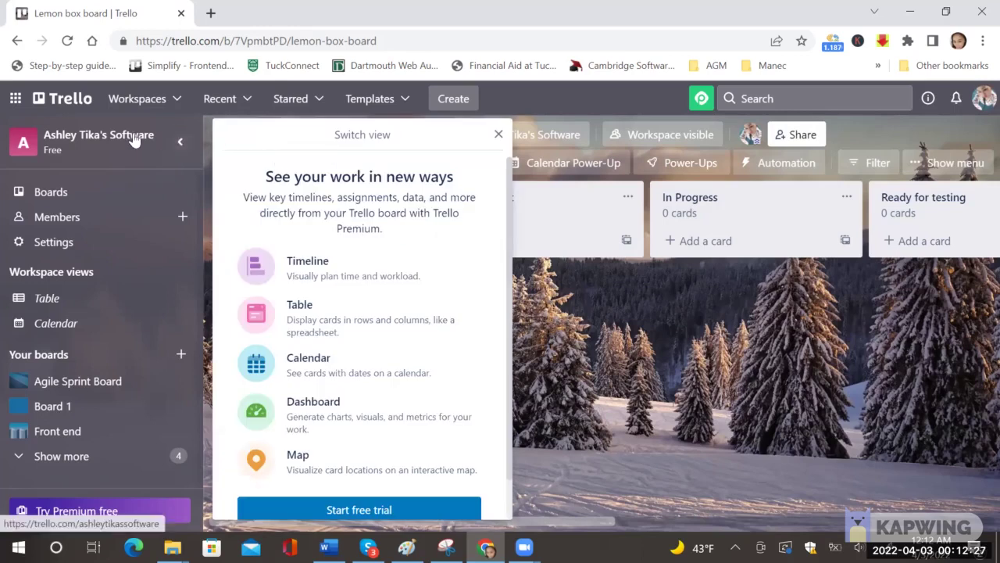
click(139, 101)
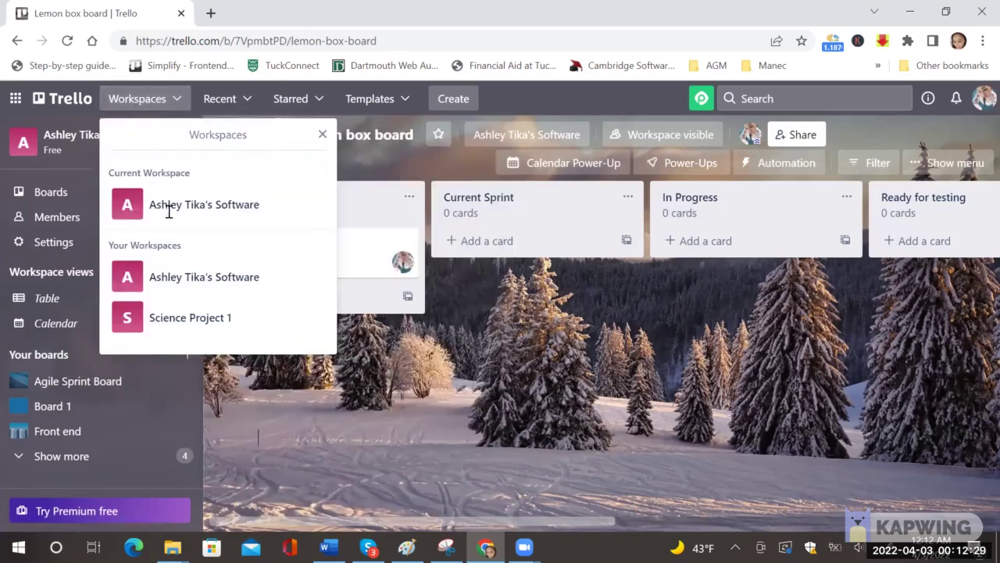
click(187, 205)
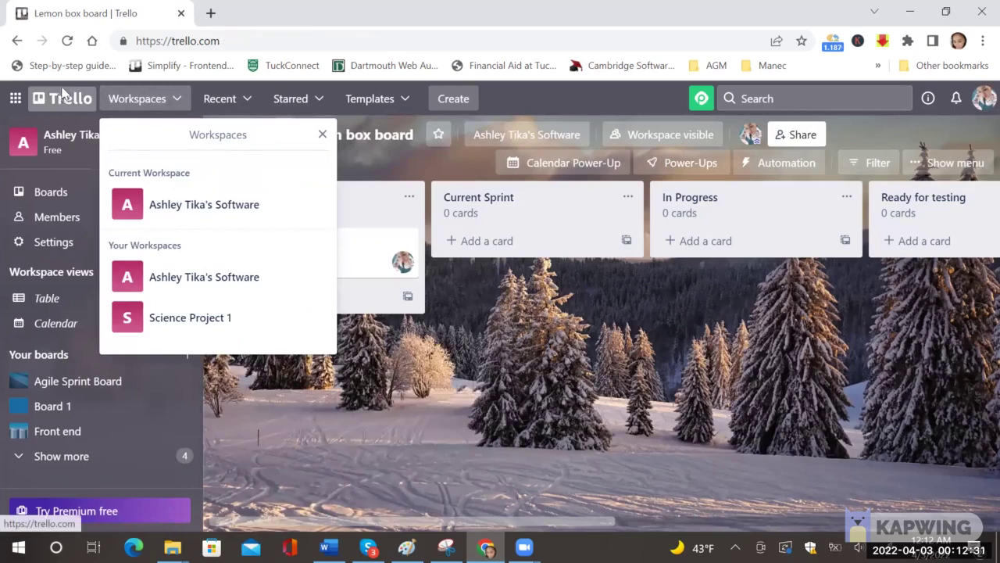
scroll(336, 246, down, 2)
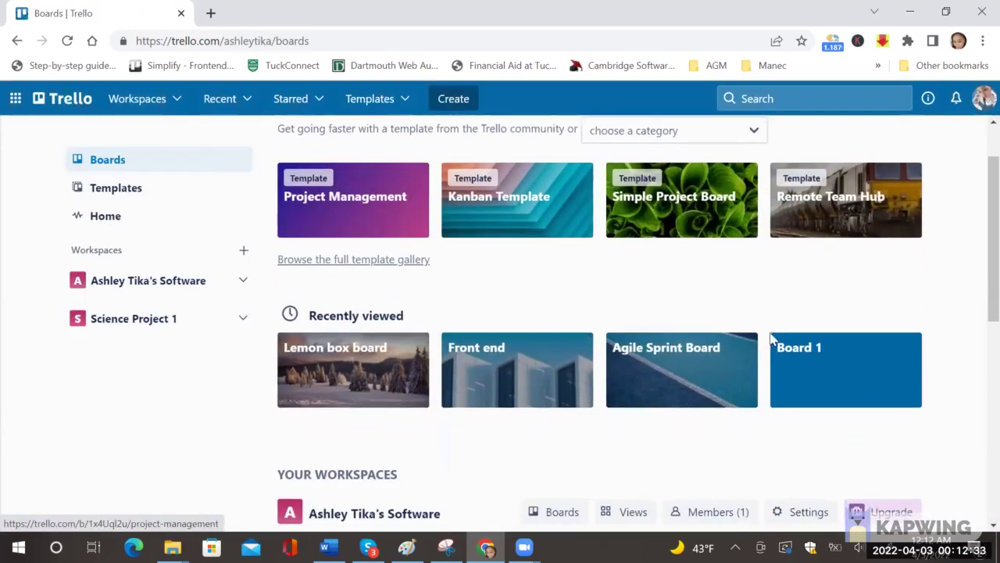
click(808, 352)
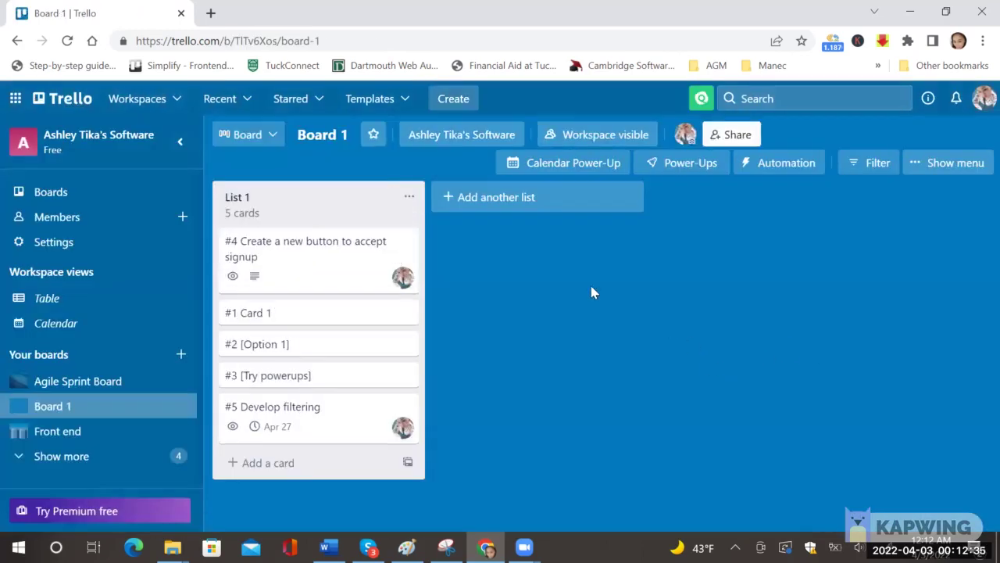
- Add a grinning face reaction to the "Develop filtering" card in List 1 and close the card
click(346, 422)
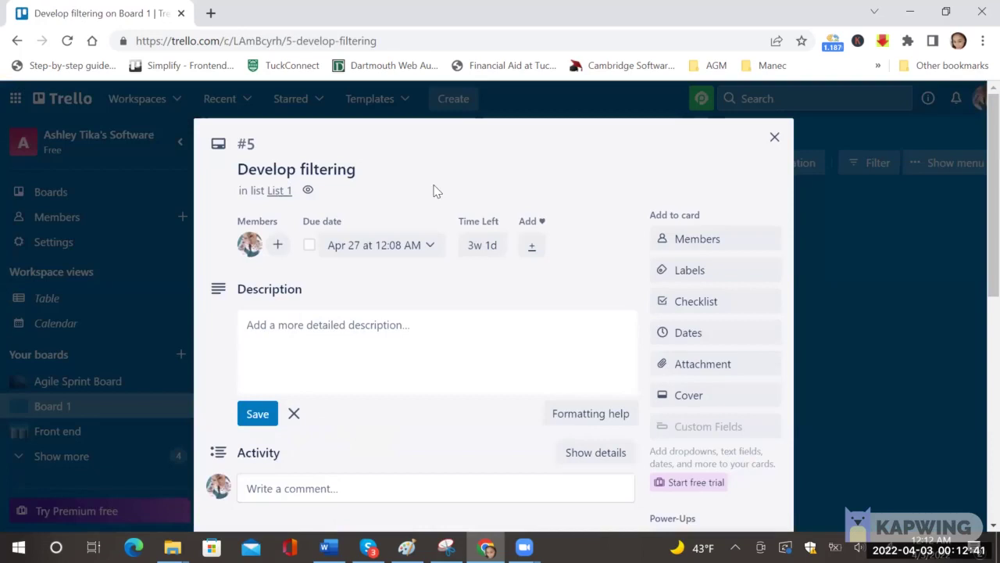
click(534, 243)
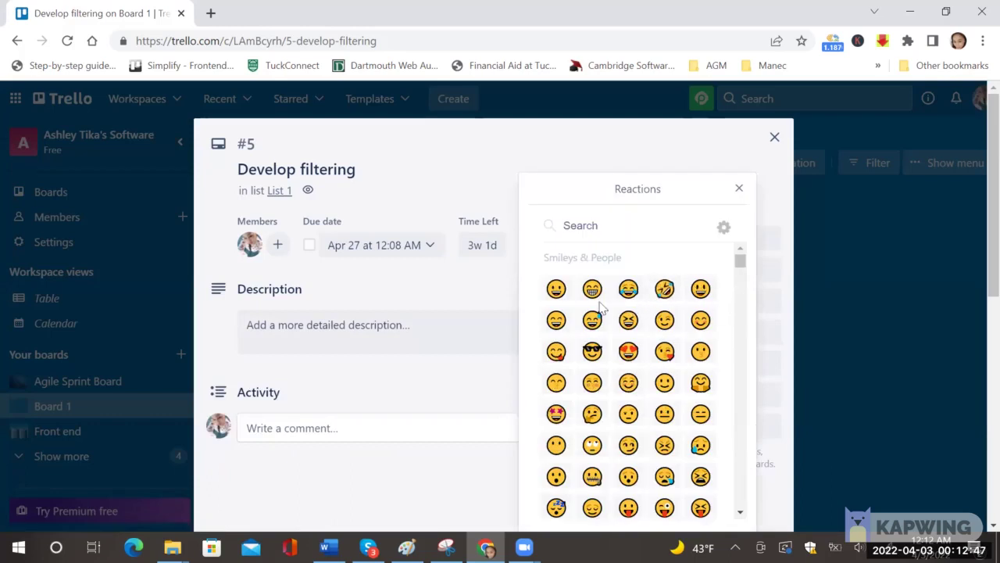
click(557, 291)
click(738, 189)
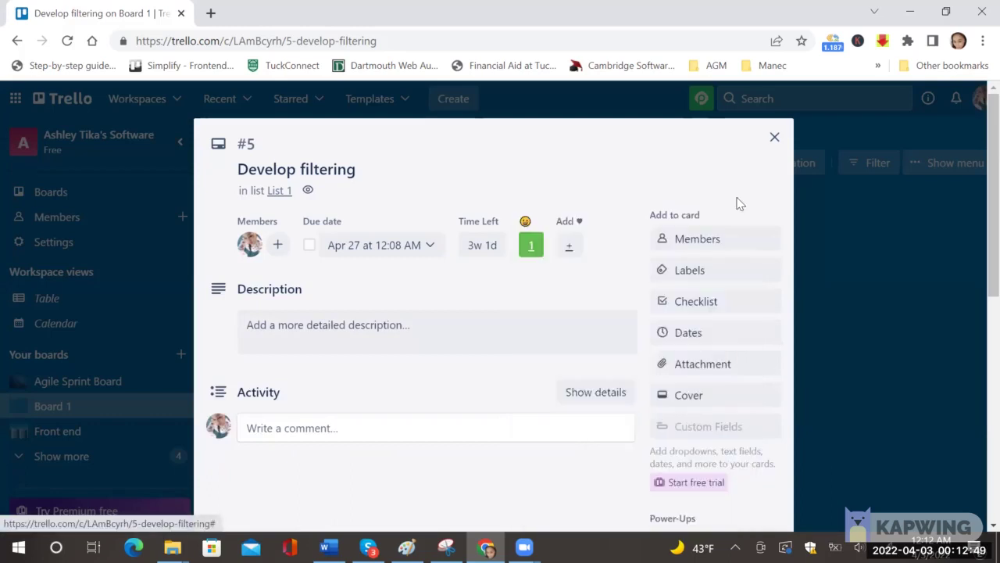
click(774, 138)
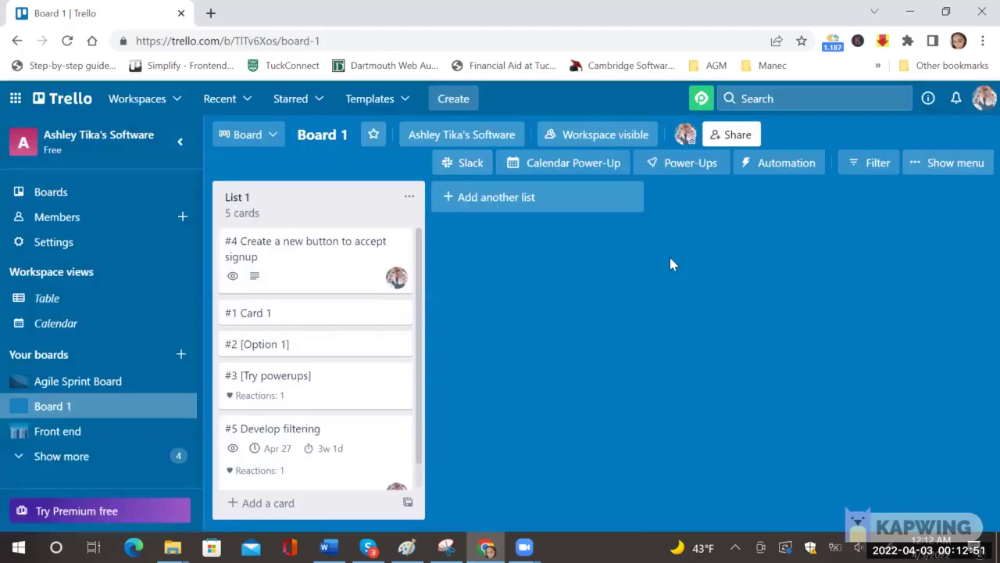